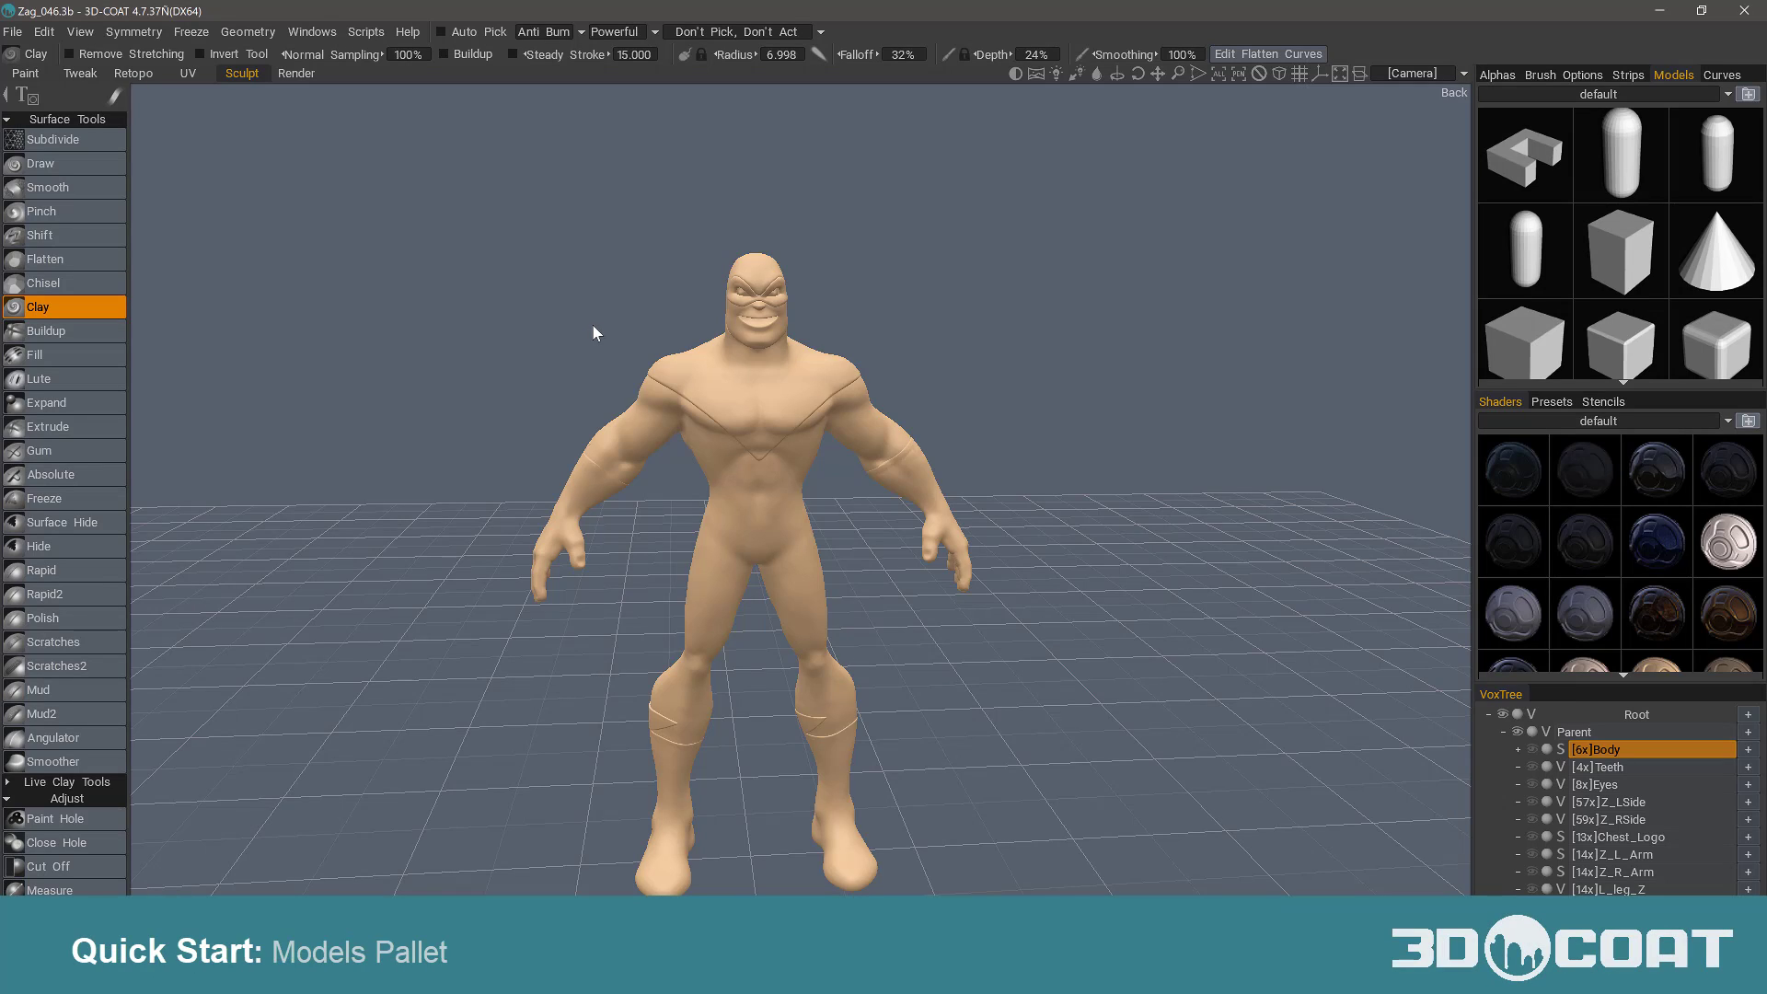
# Step: Make Volume24 the current layer and switch the Models palette category to XM8
pyautogui.moveTo(1583, 290)
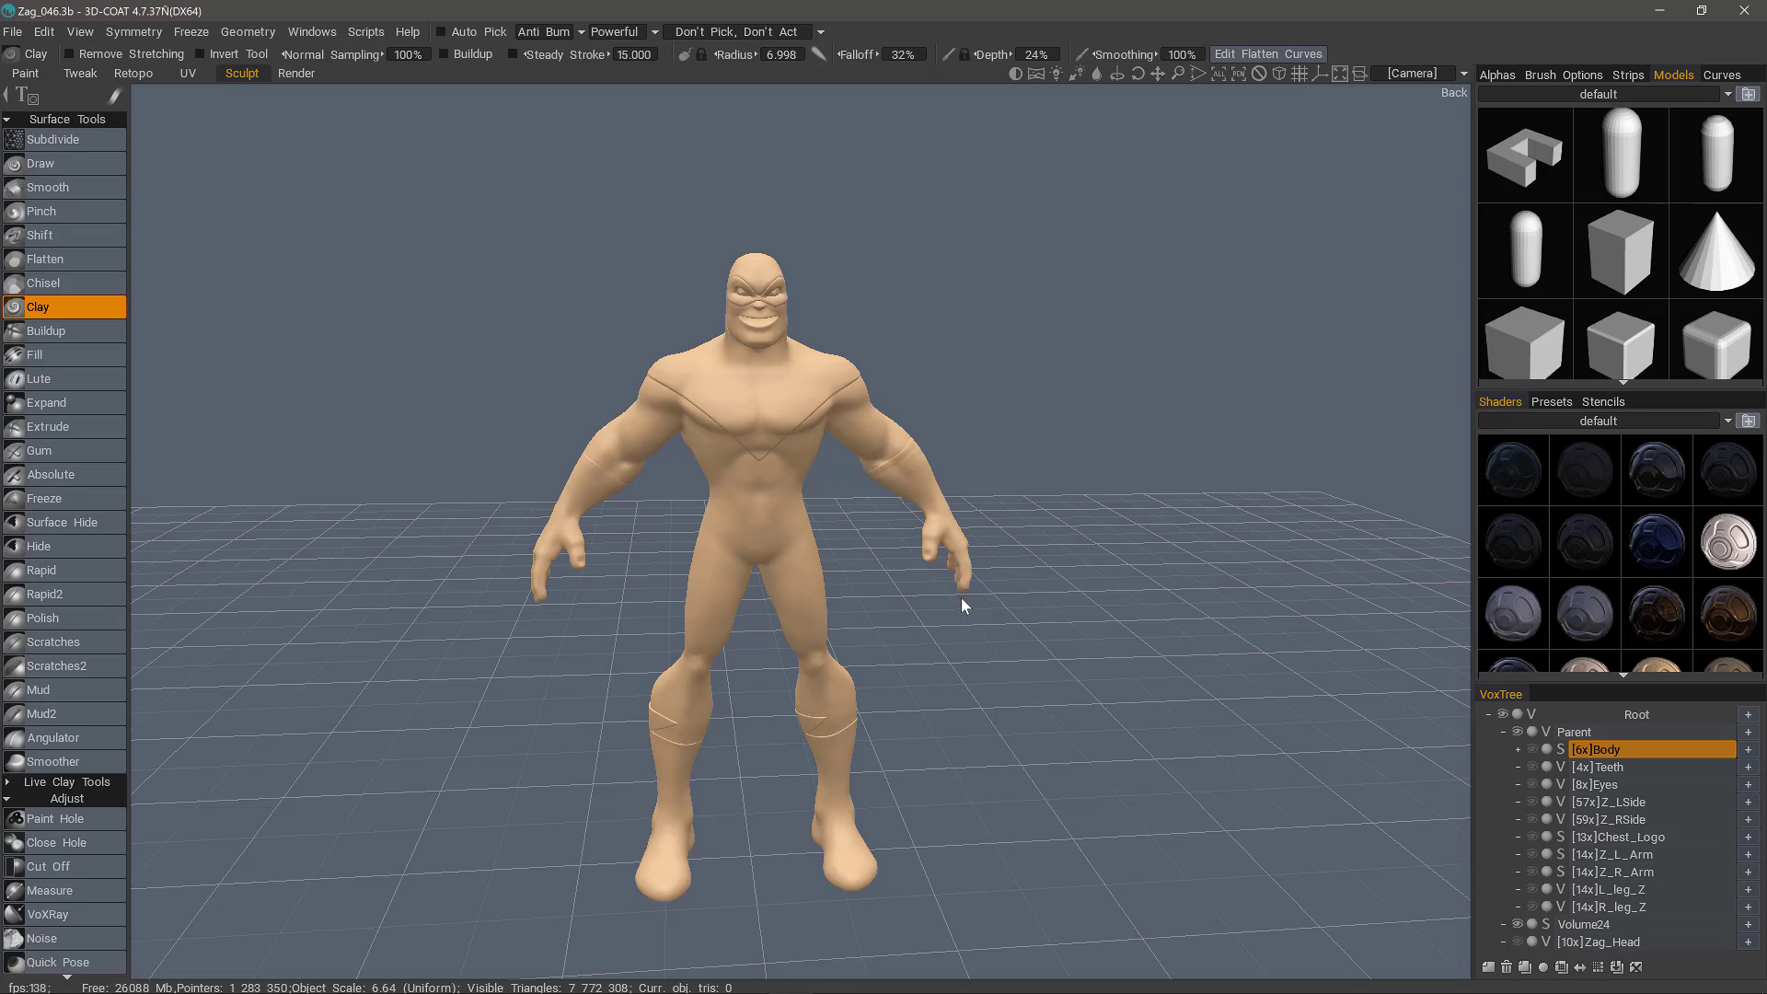
pyautogui.click(1586, 924)
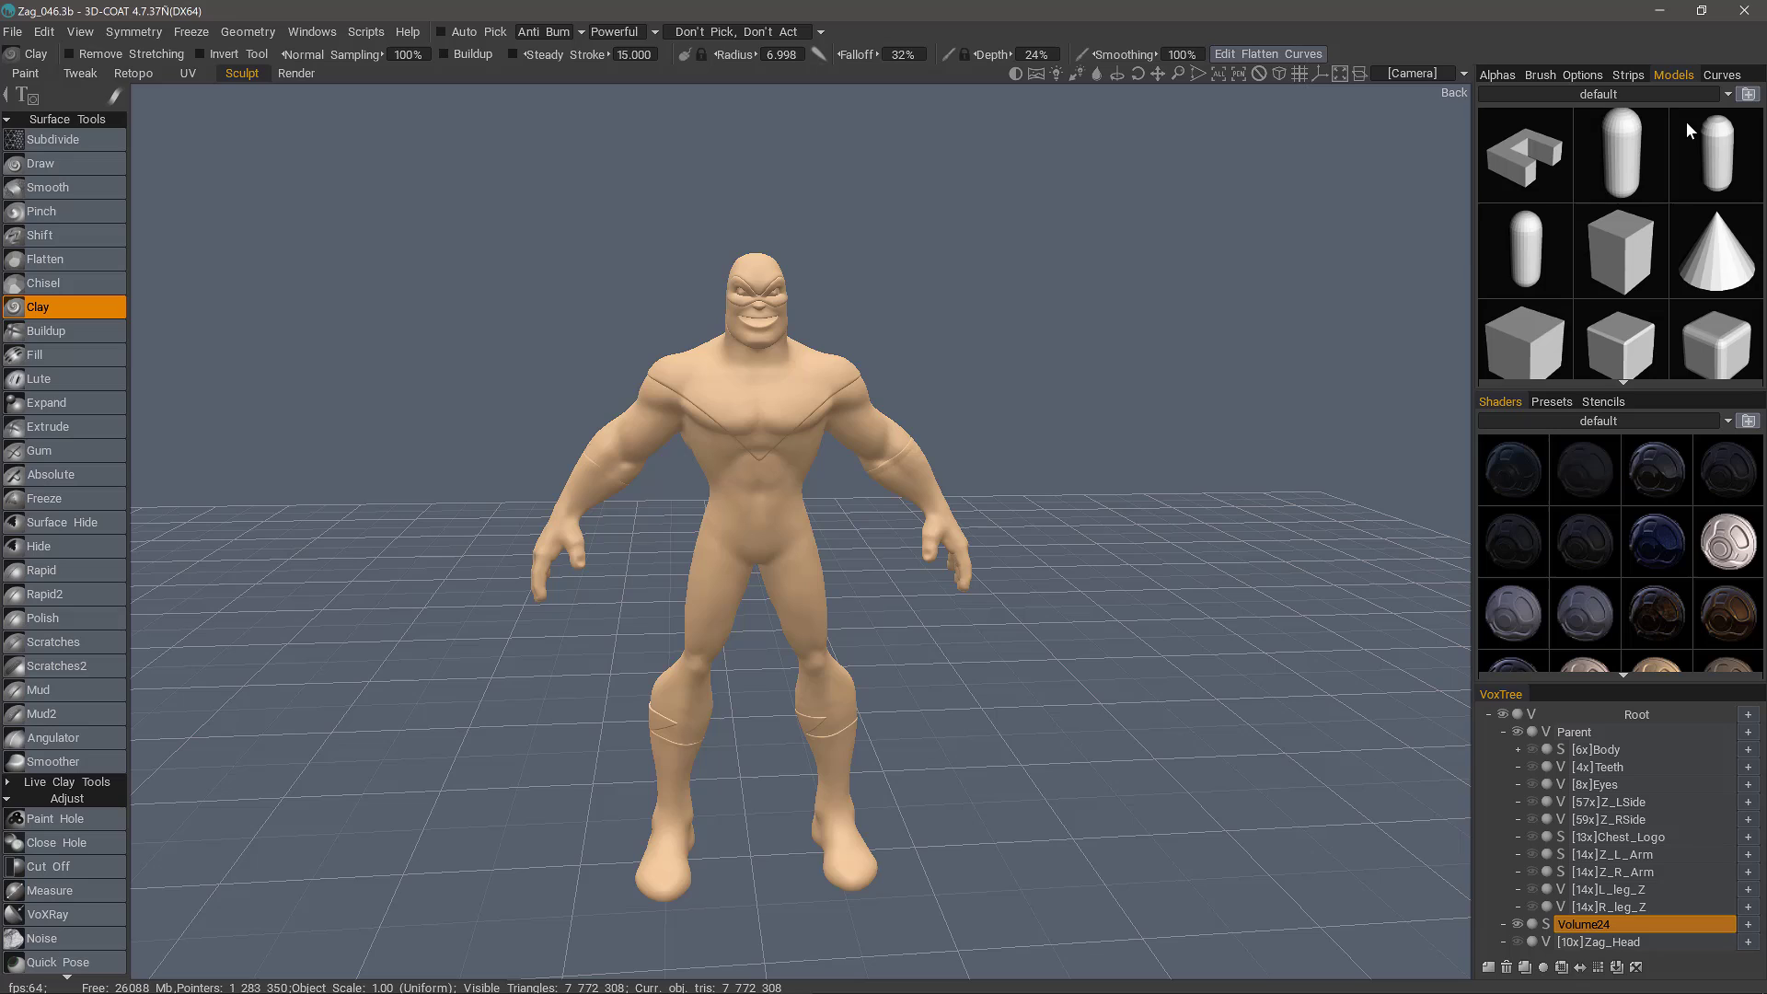
pyautogui.moveTo(1687, 126)
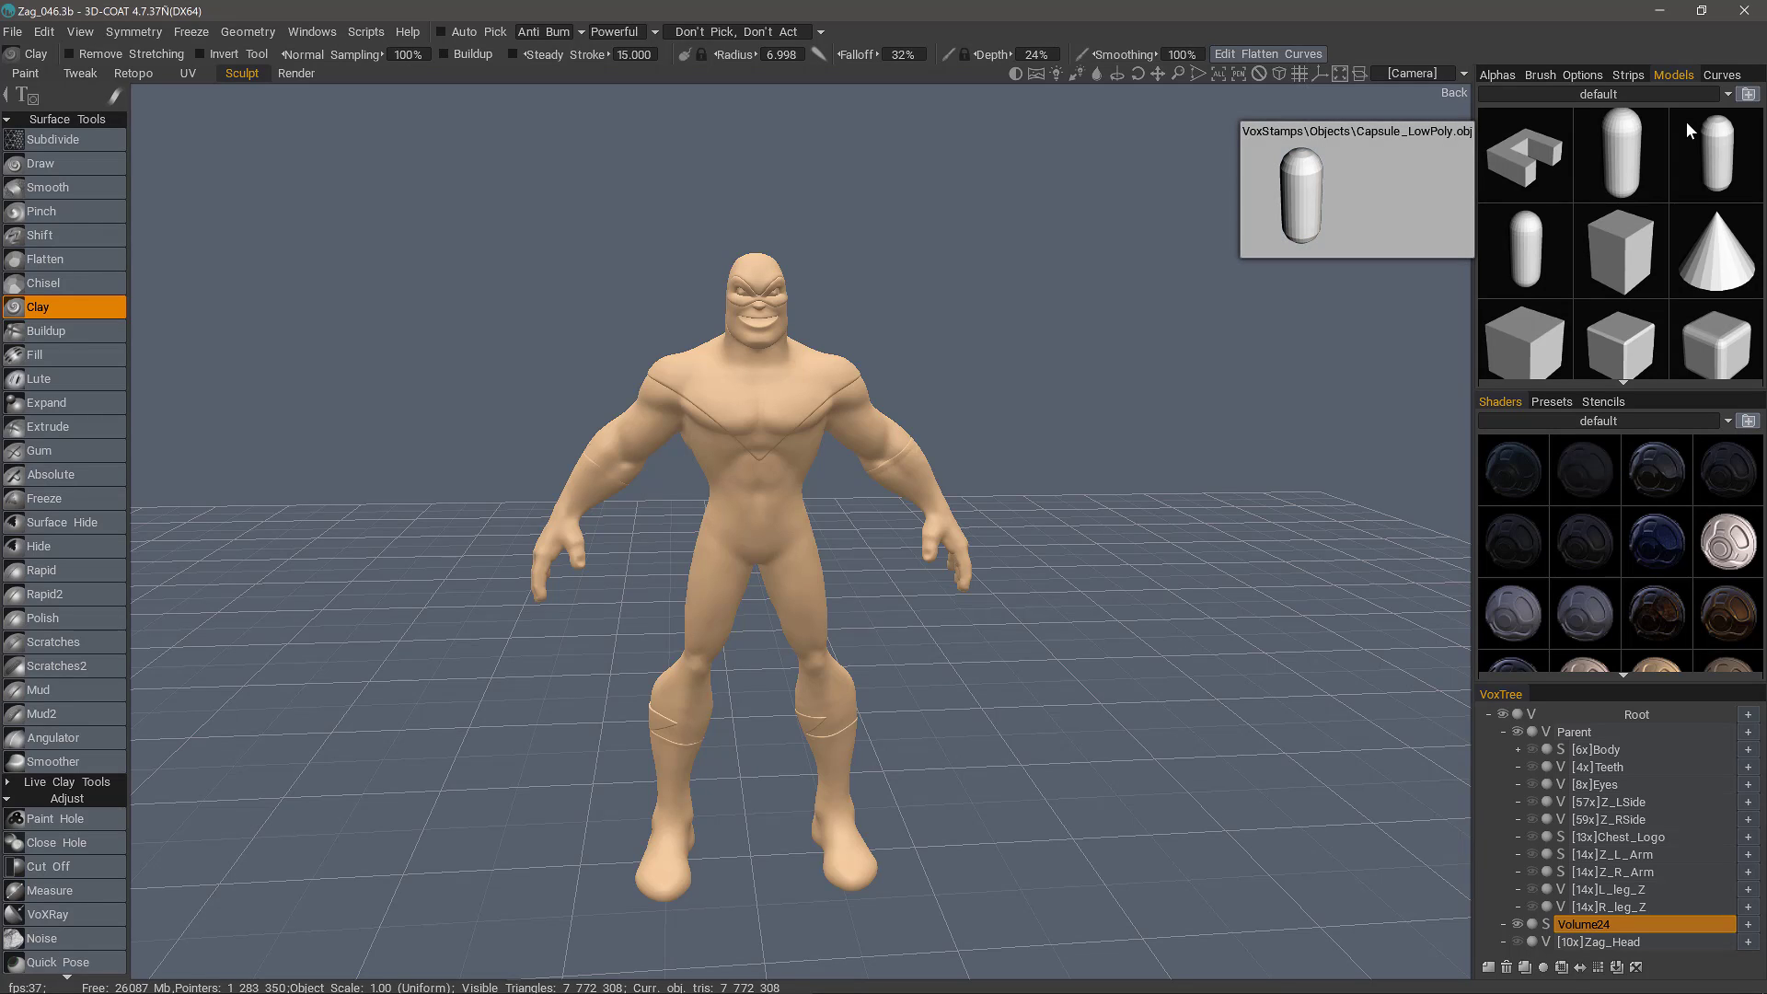
pyautogui.click(1727, 95)
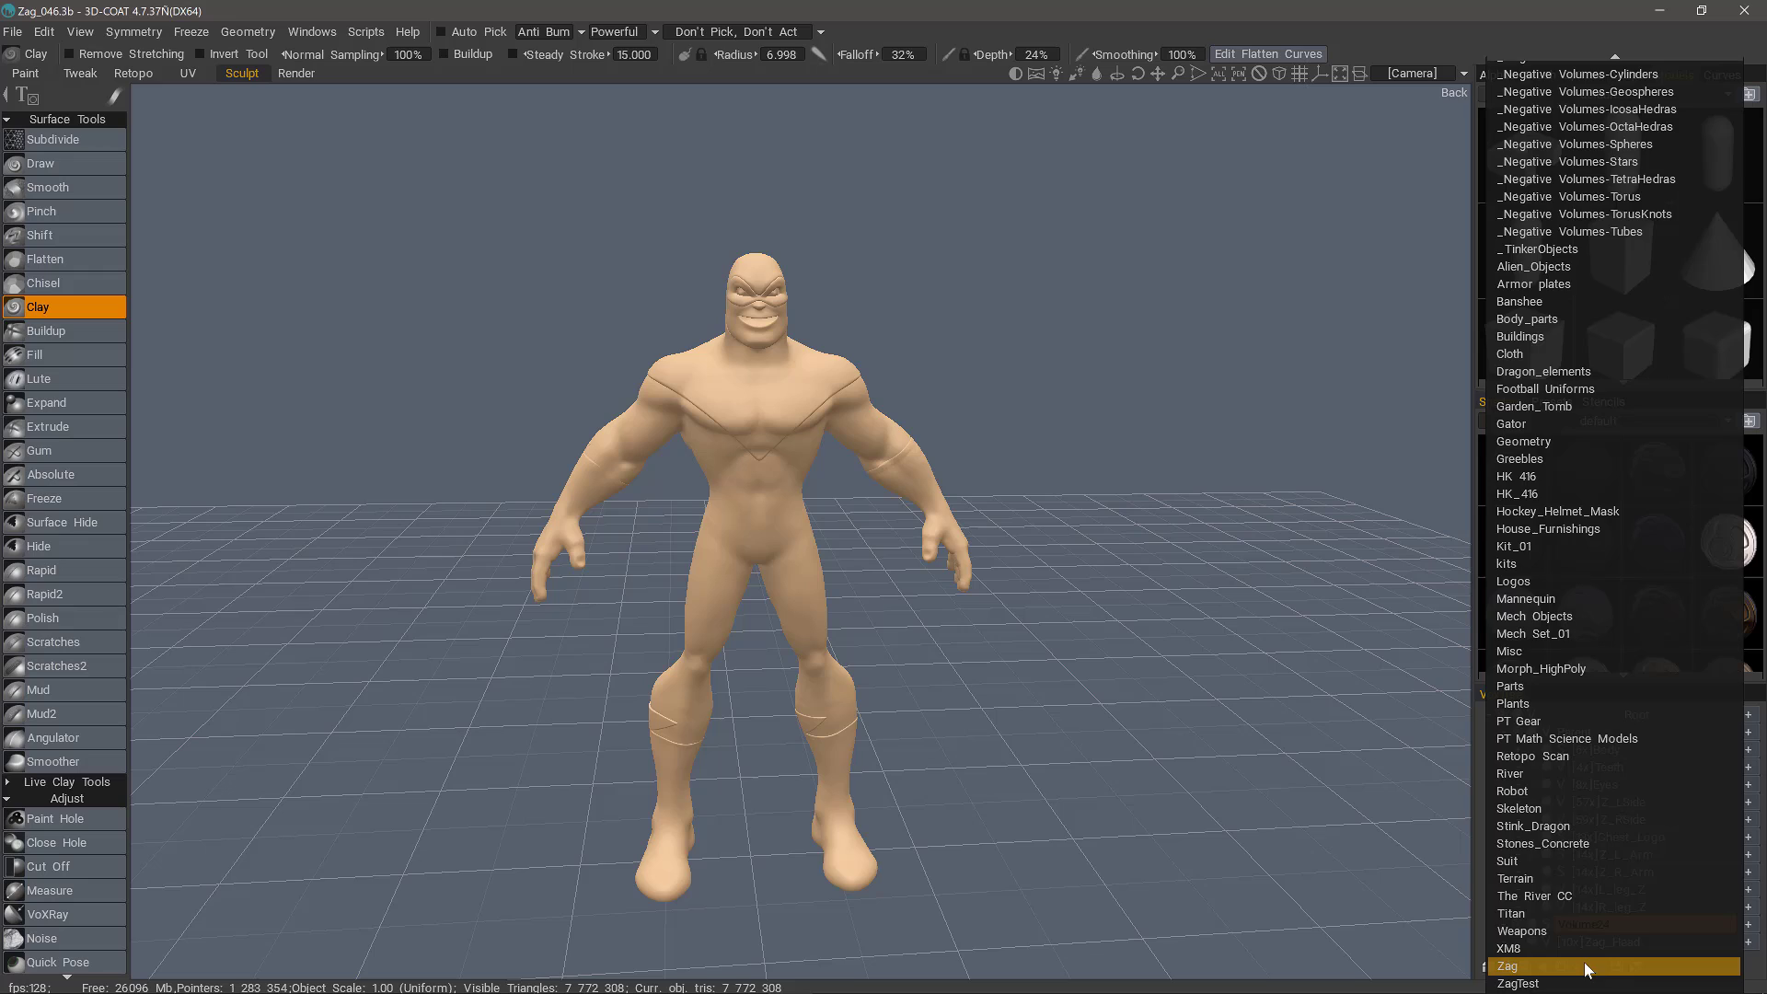
pyautogui.click(1589, 966)
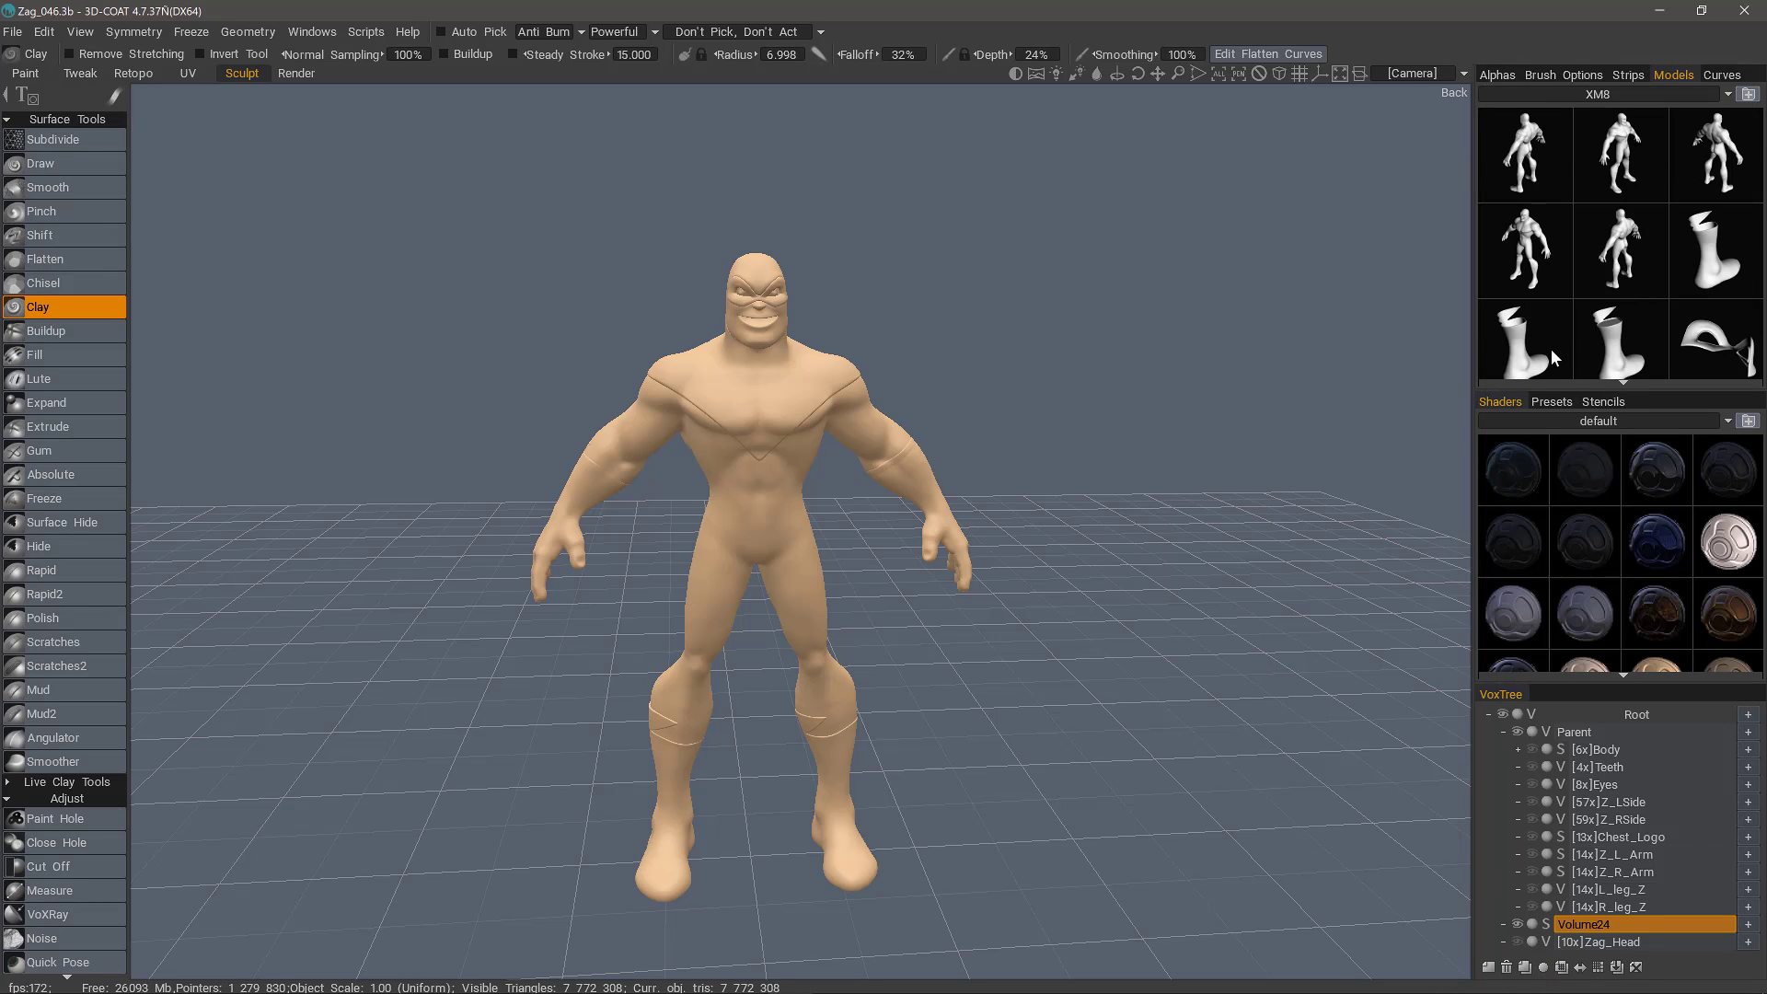
# Step: Rename the empty Volume24 layer in VoxTree to 'ZagNew'
pyautogui.doubleClick(1588, 923)
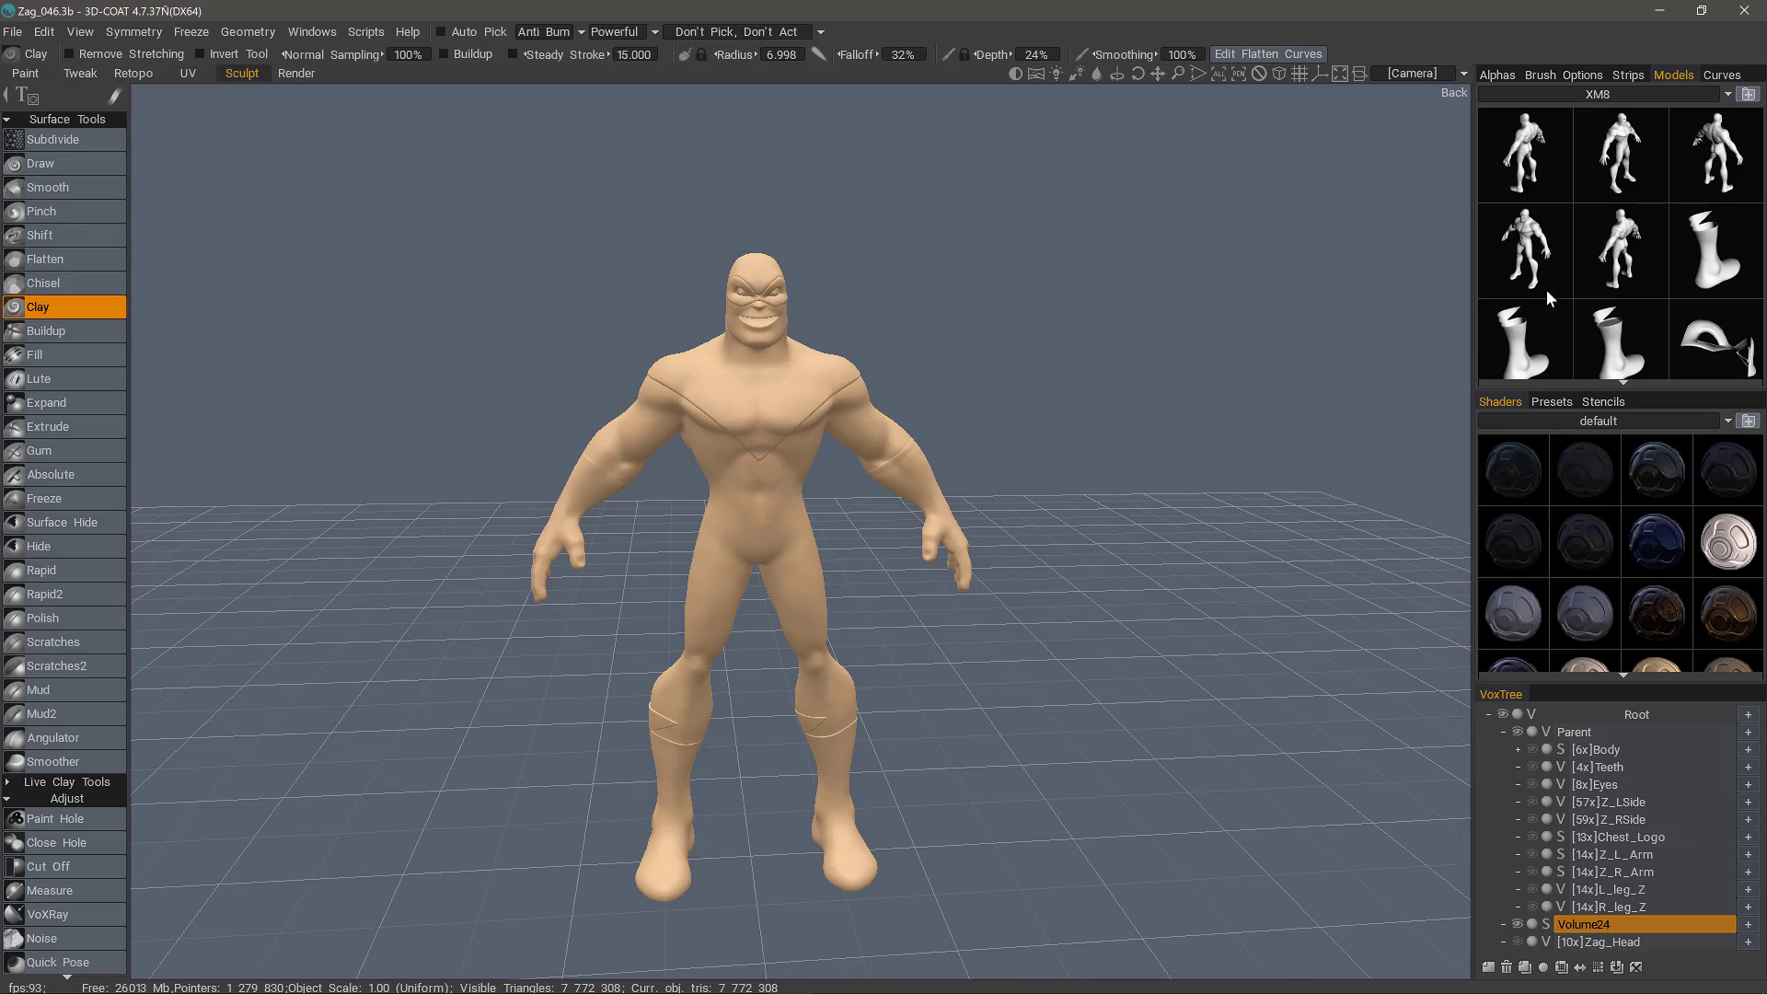
pyautogui.moveTo(1543, 248)
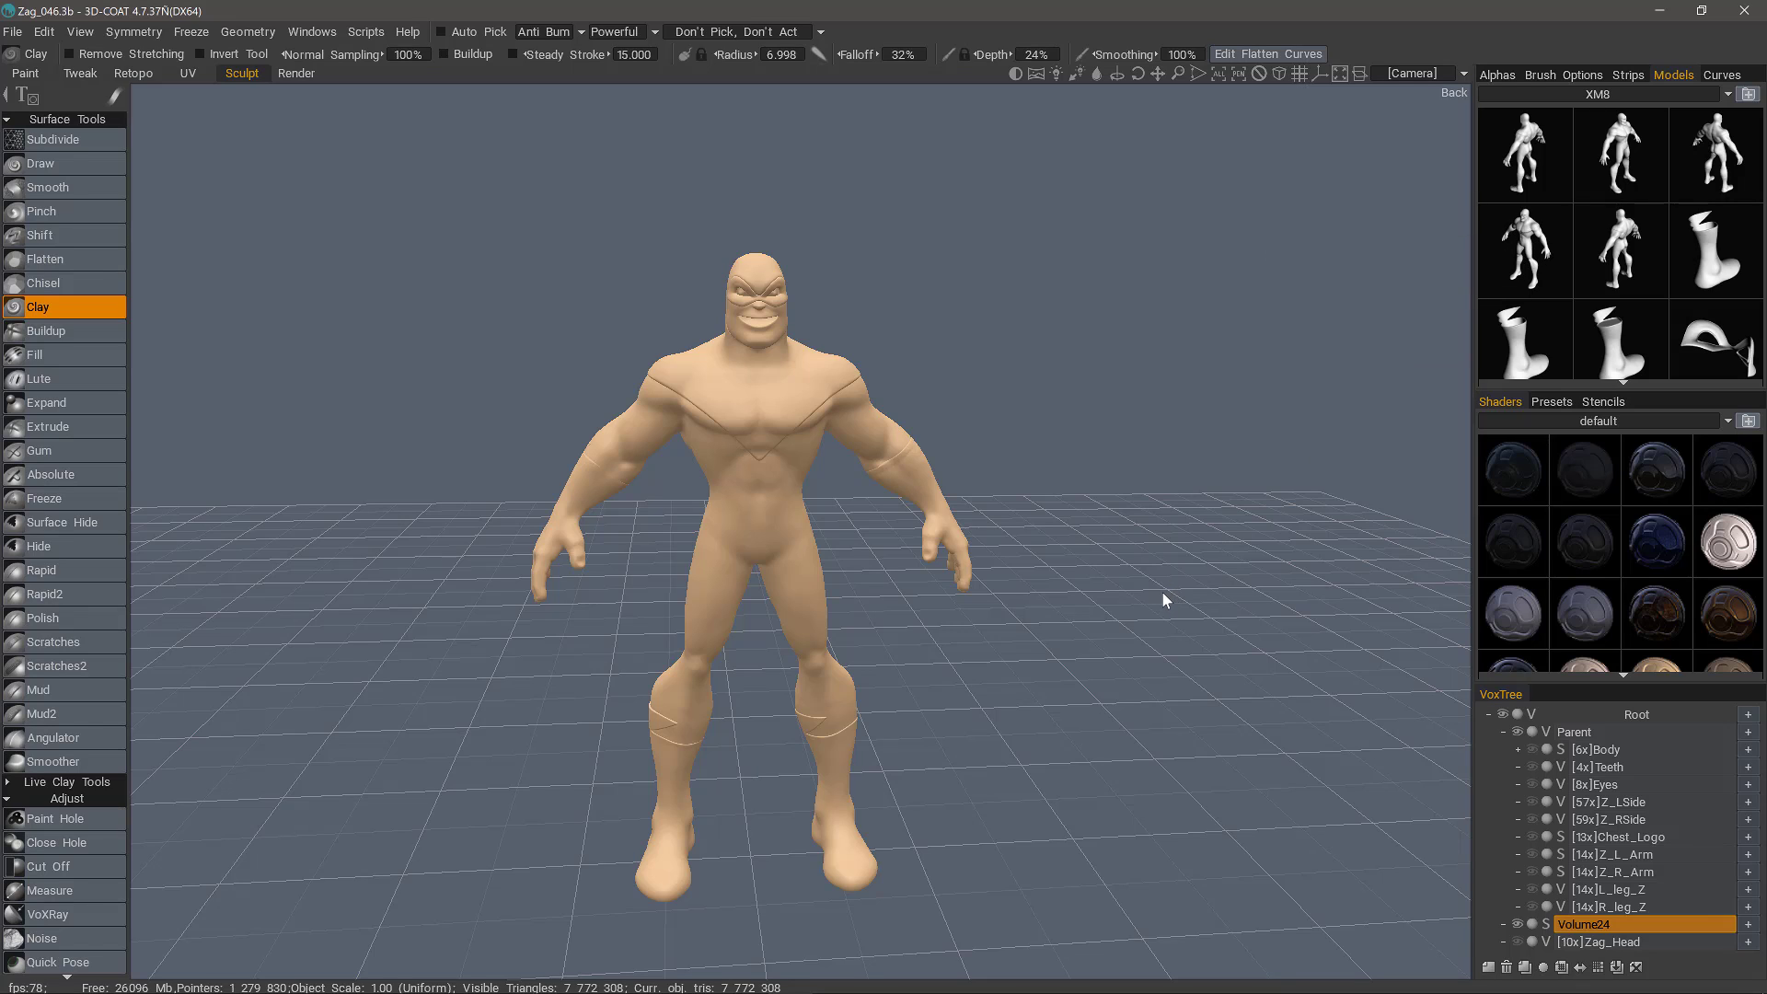
pyautogui.doubleClick(1599, 926)
pyautogui.write('Zag')
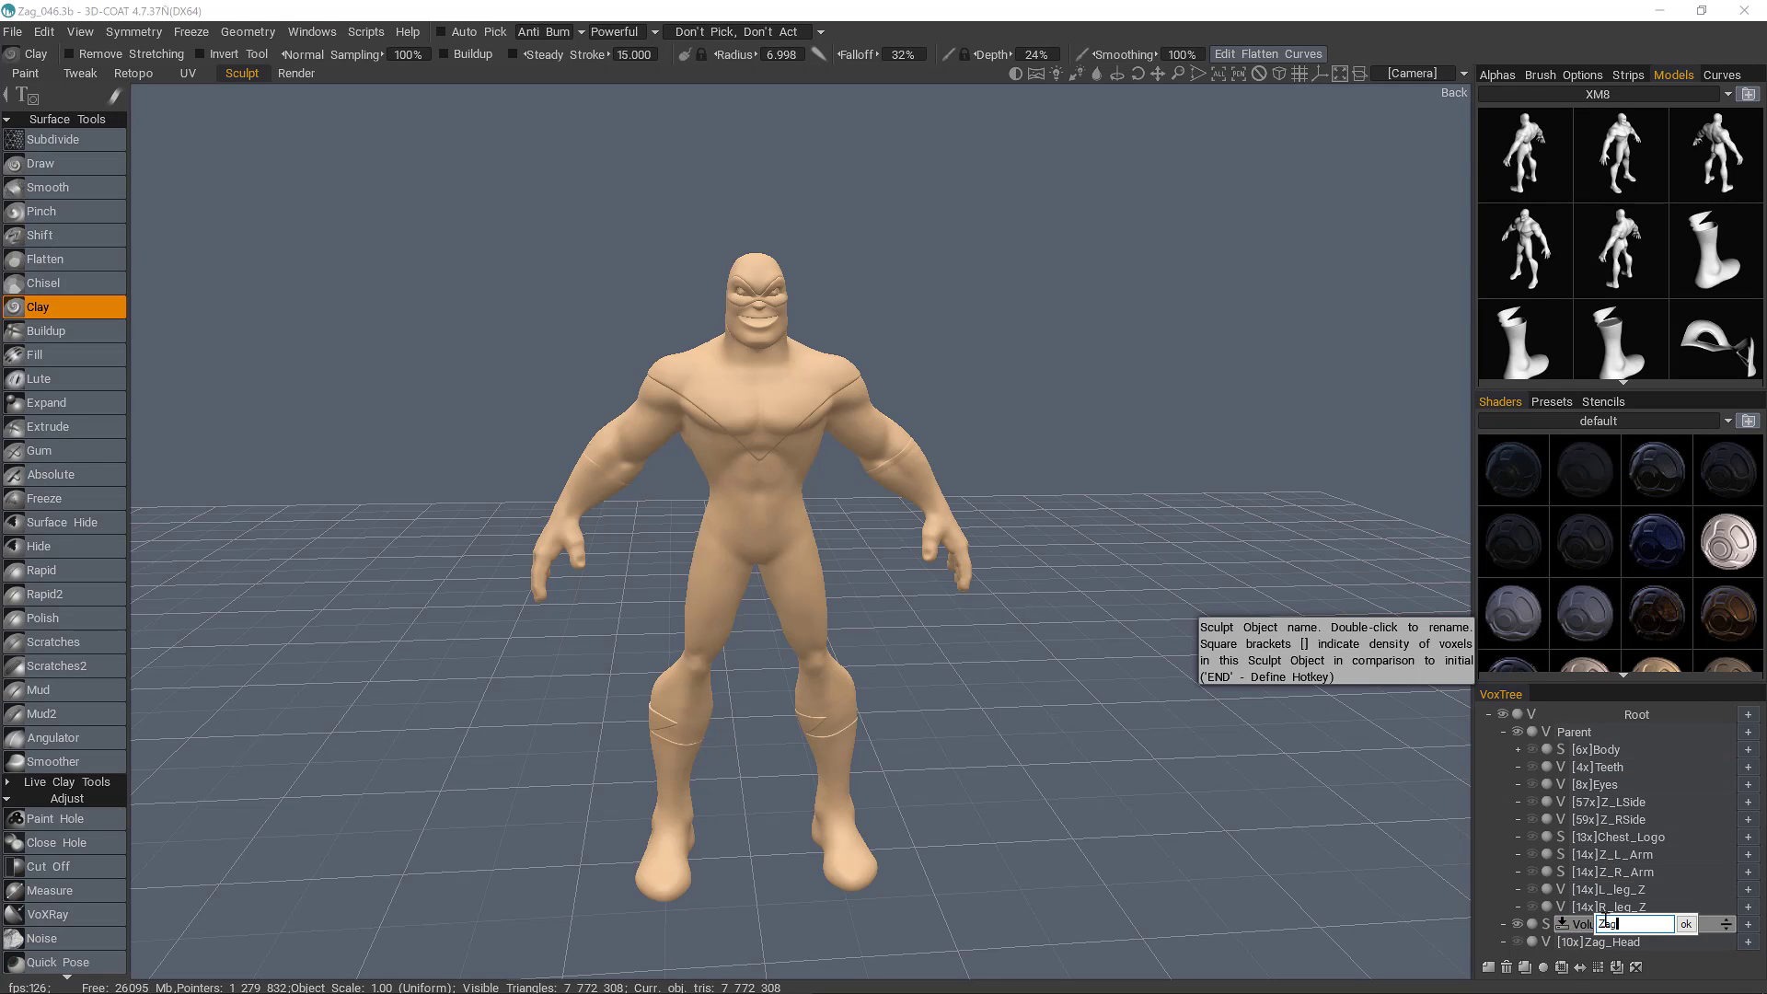
pyautogui.write('New')
pyautogui.press('Return')
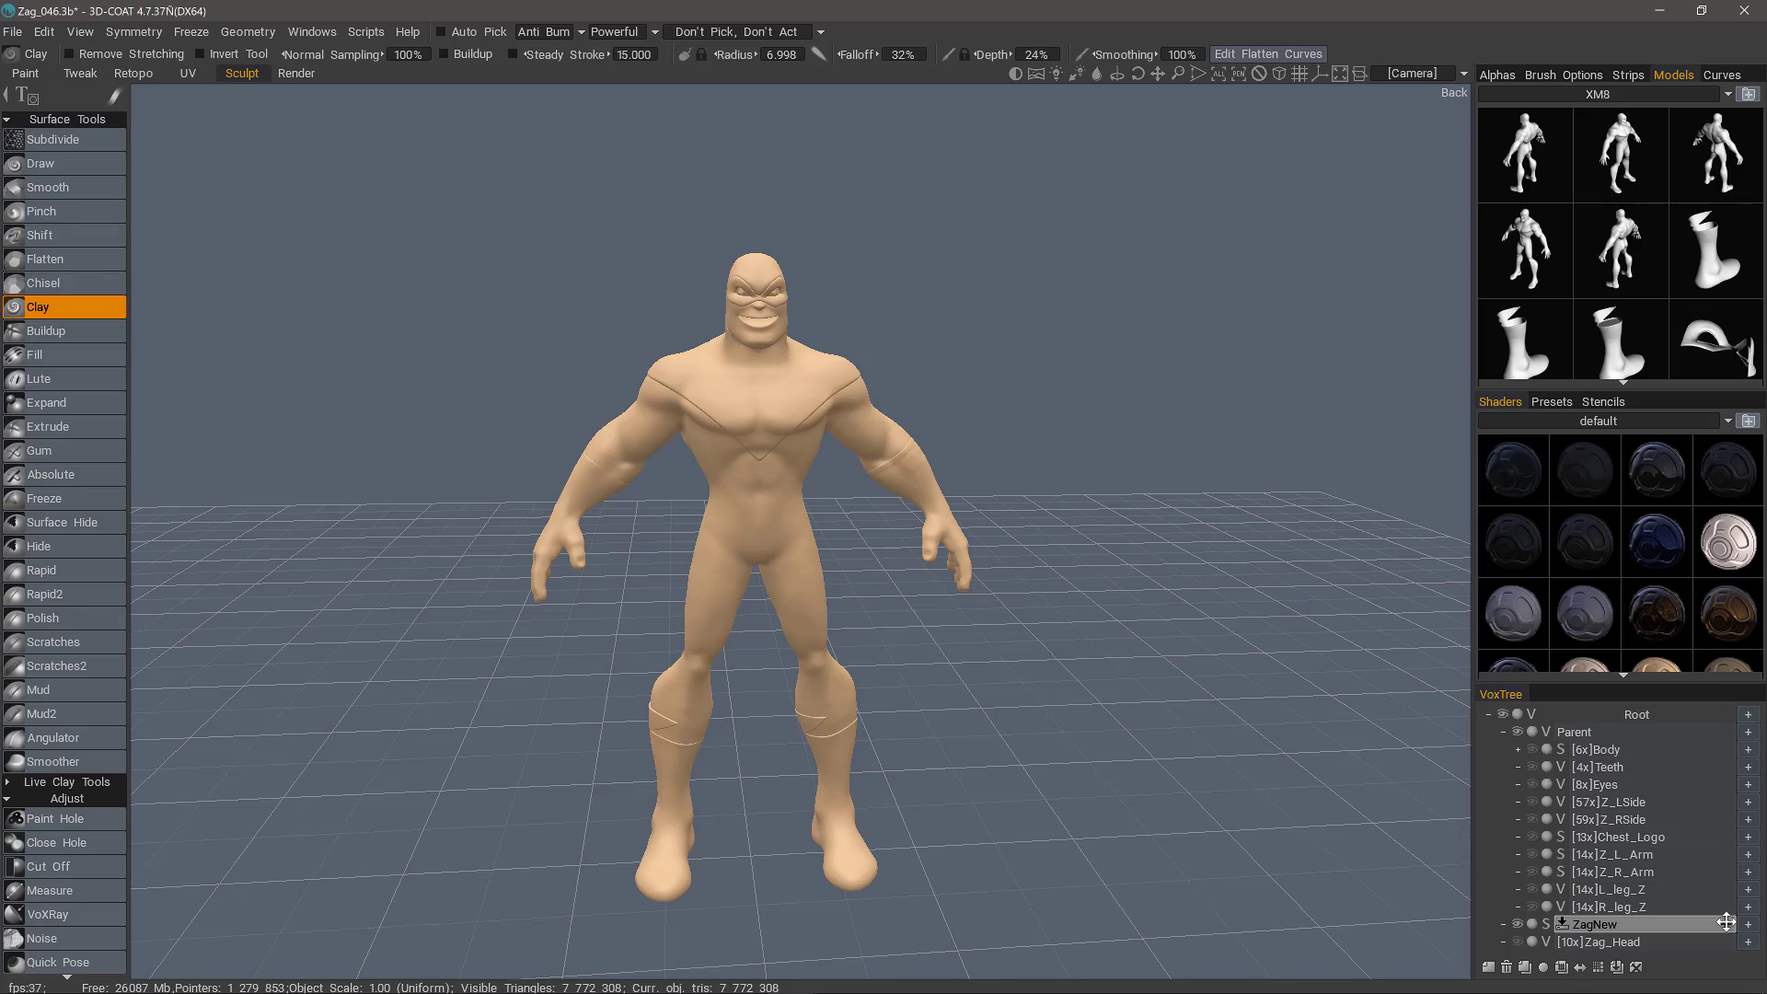
# Step: Drag ZagNew into the Models palette with a 50% reduction, about 3.9 million polygons
pyautogui.moveTo(1724, 923); pyautogui.dragTo(1688, 287)
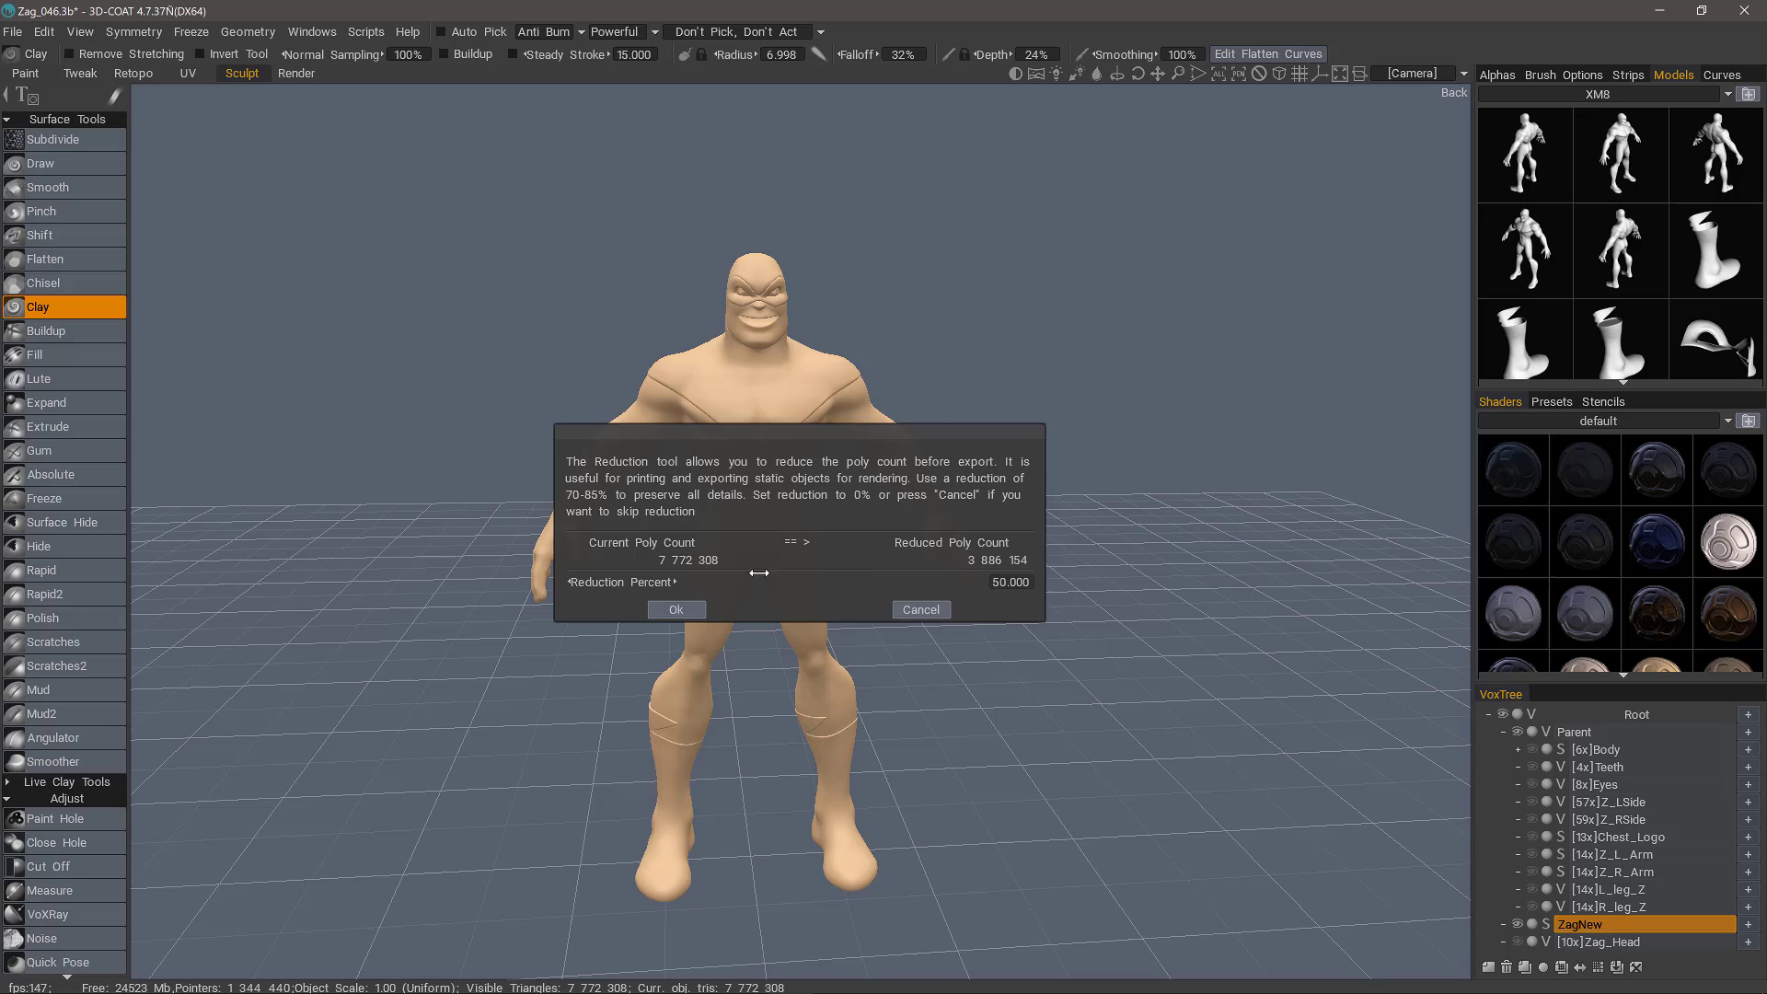
pyautogui.moveTo(801, 582); pyautogui.dragTo(674, 578)
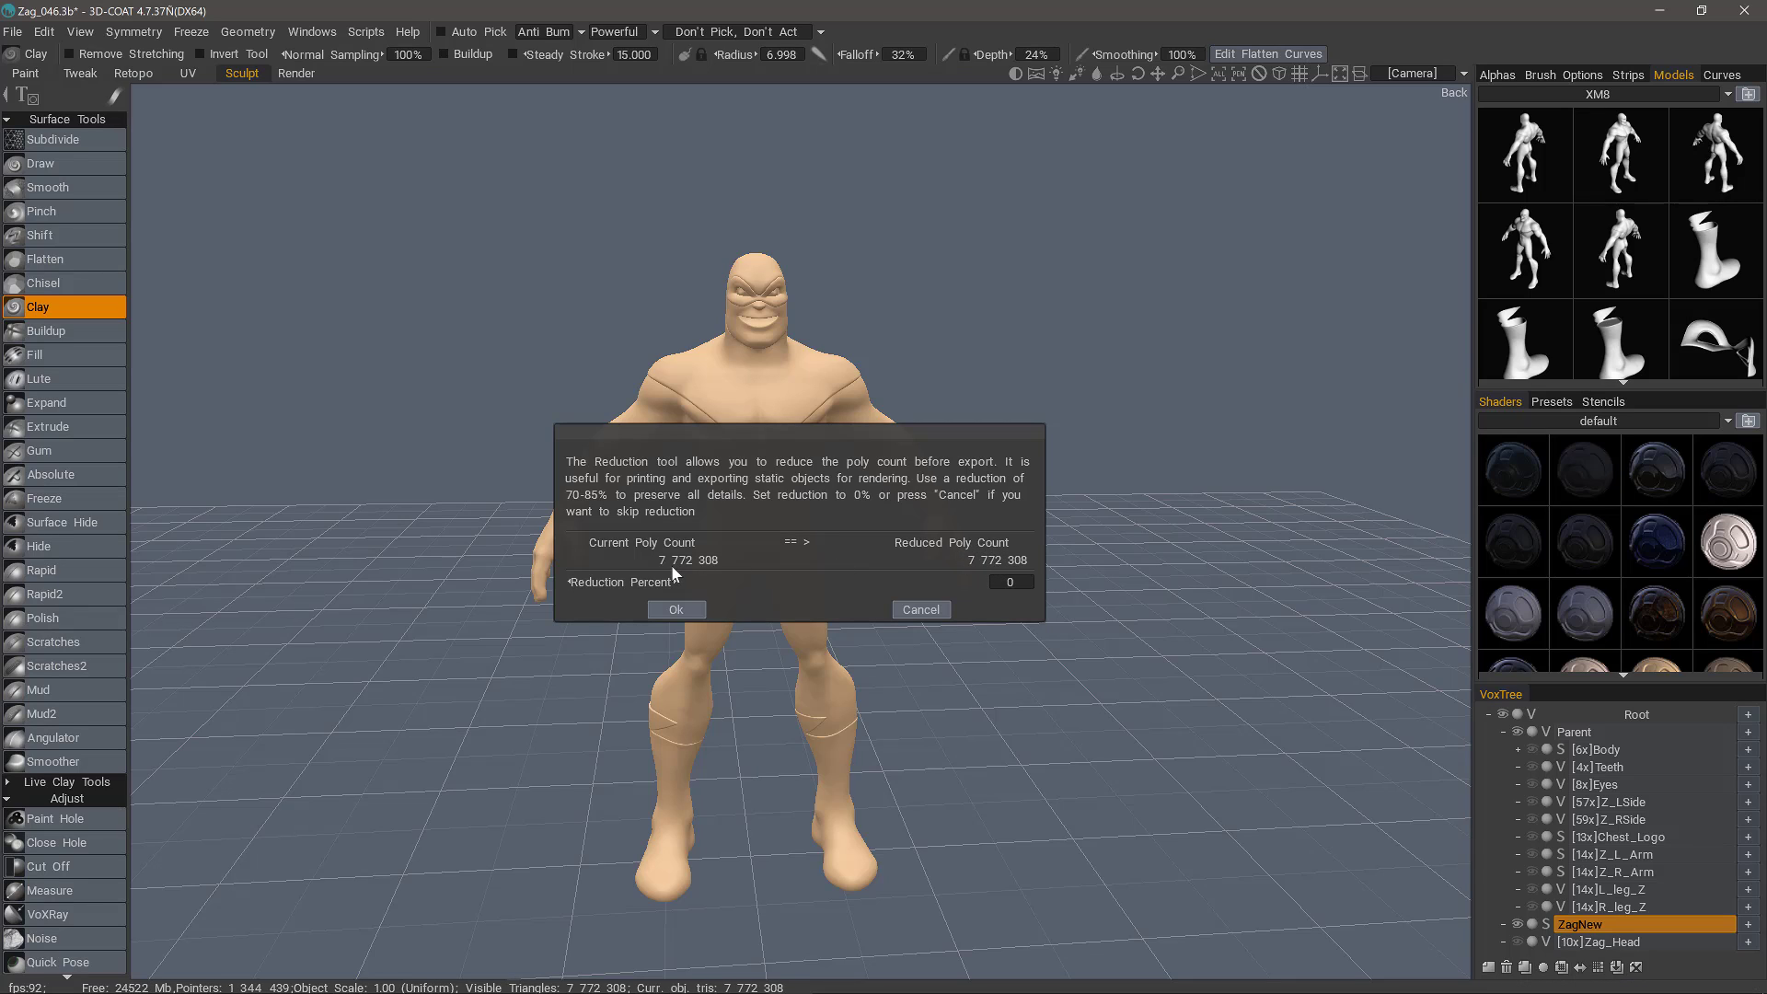
pyautogui.click(1008, 581)
pyautogui.write('50')
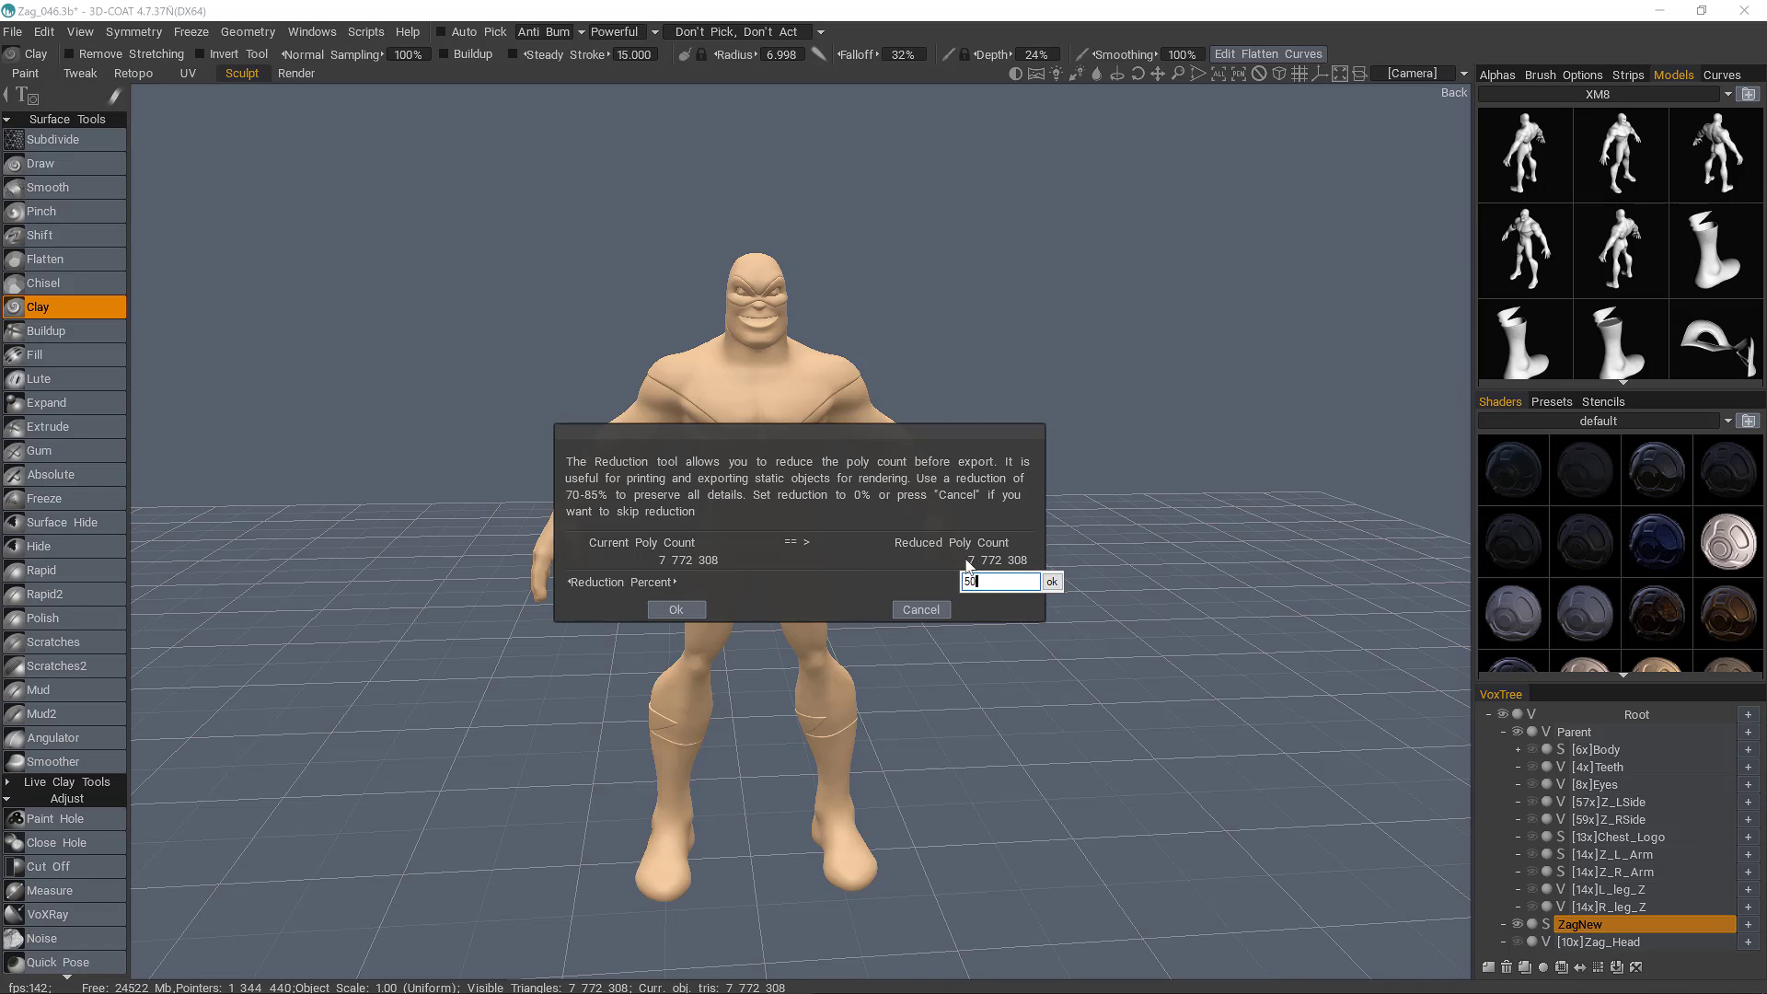
pyautogui.press('Return')
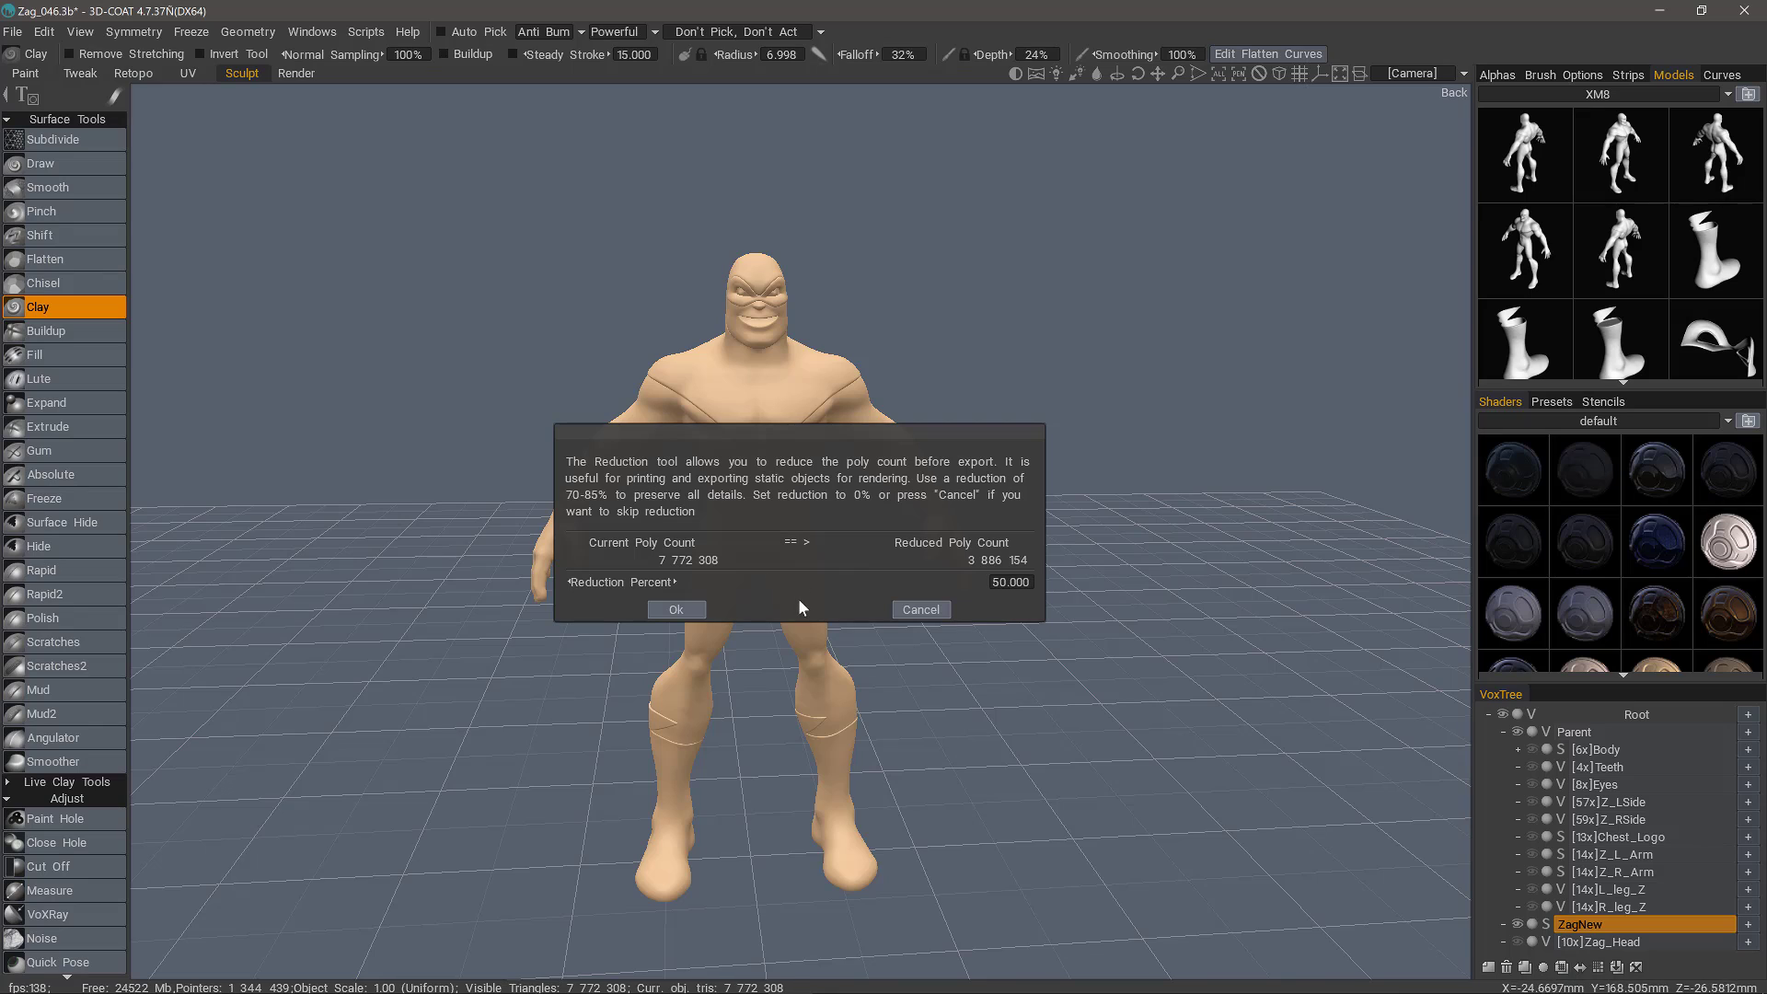
pyautogui.click(667, 610)
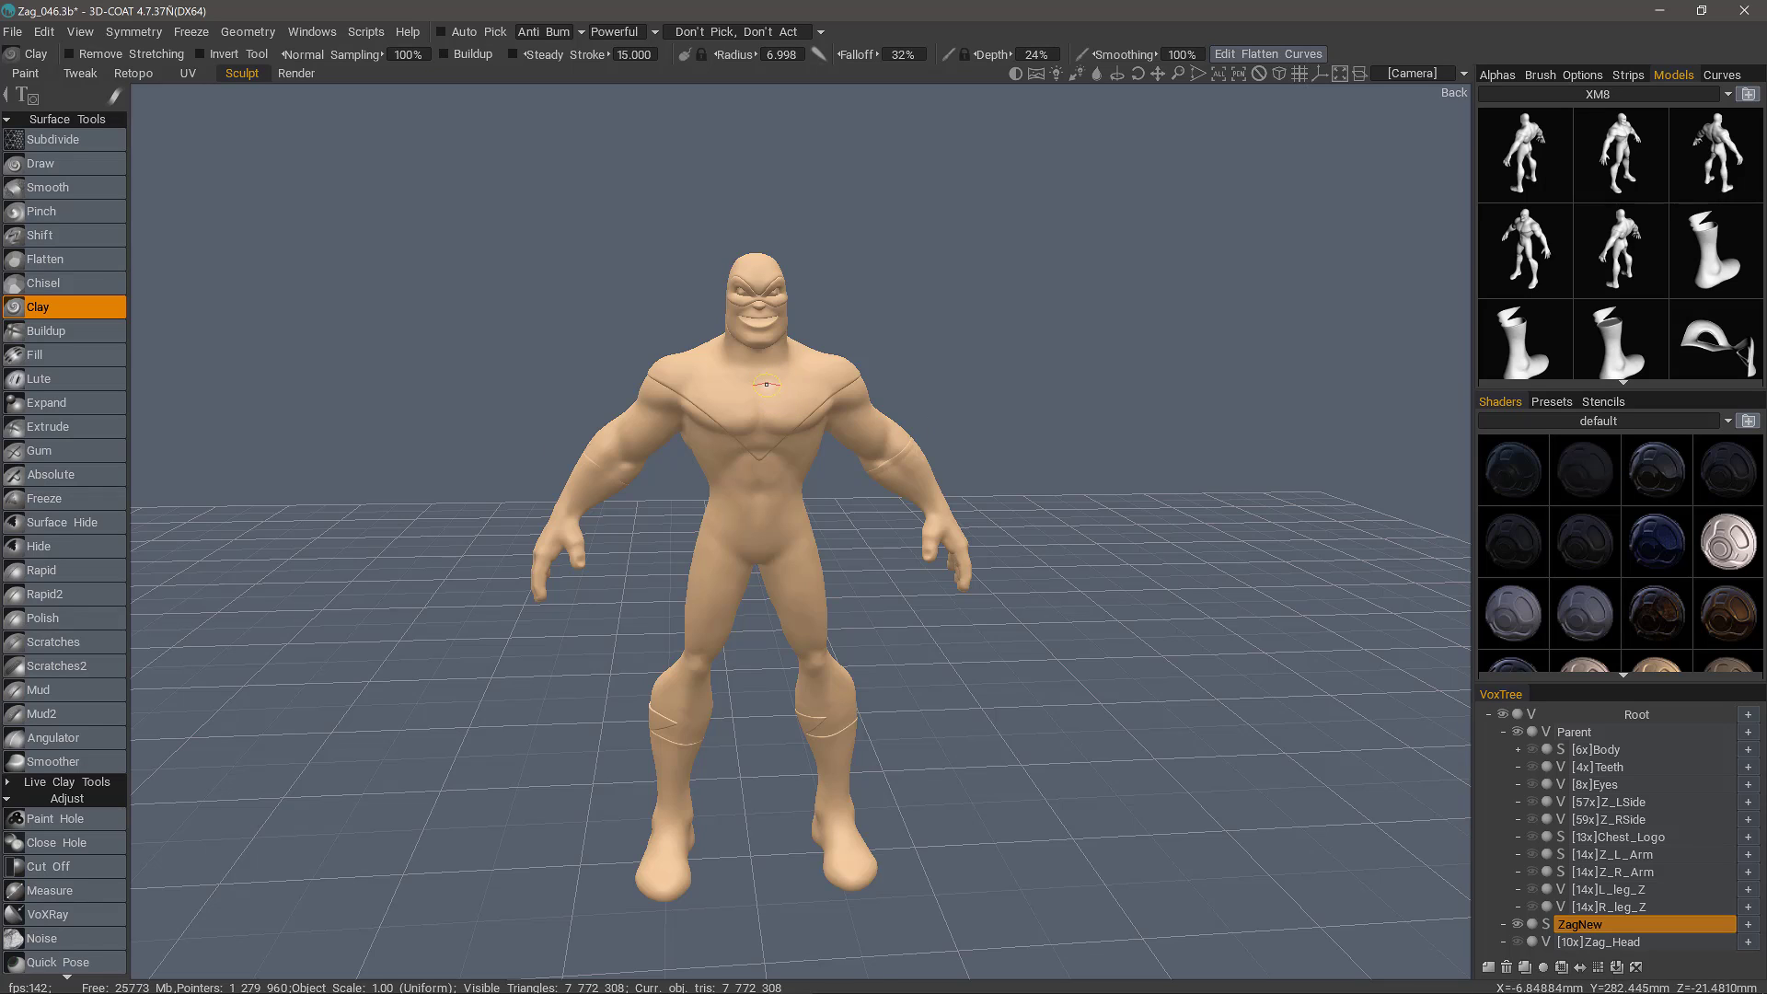
# Step: Orbit around the character sculpt to view it from a three-quarter angle
pyautogui.moveTo(1553, 258)
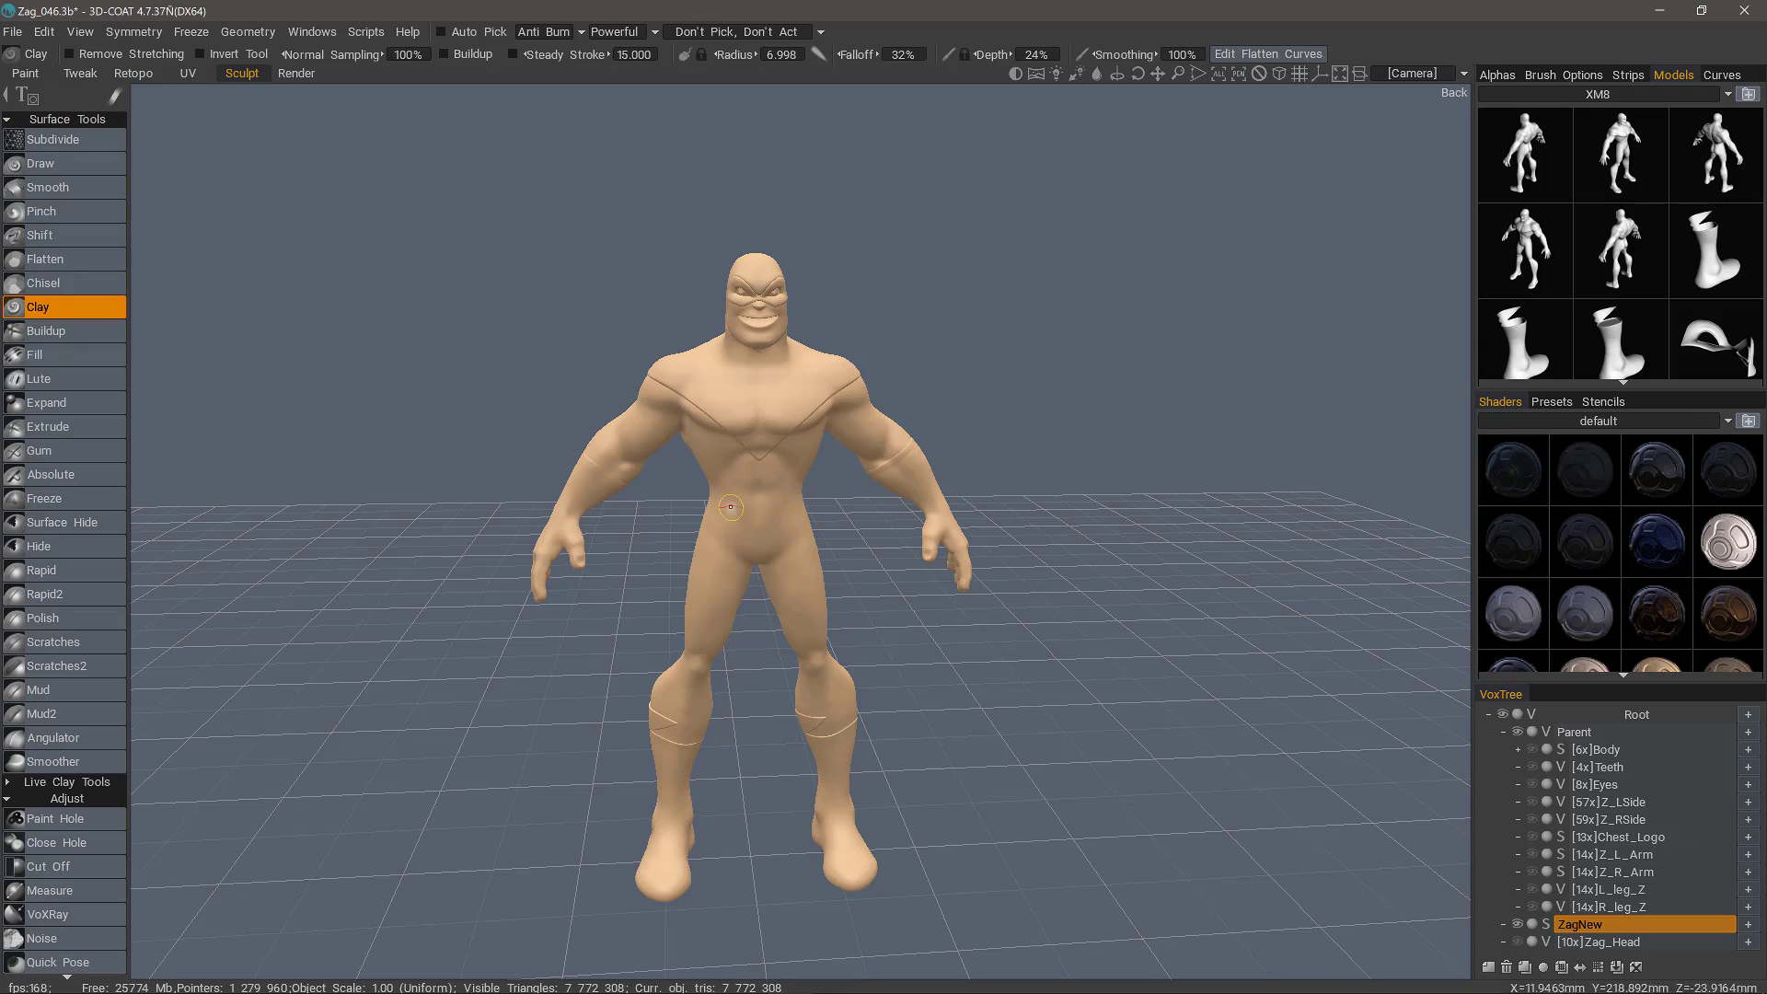
pyautogui.moveTo(517, 472); pyautogui.dragTo(528, 471)
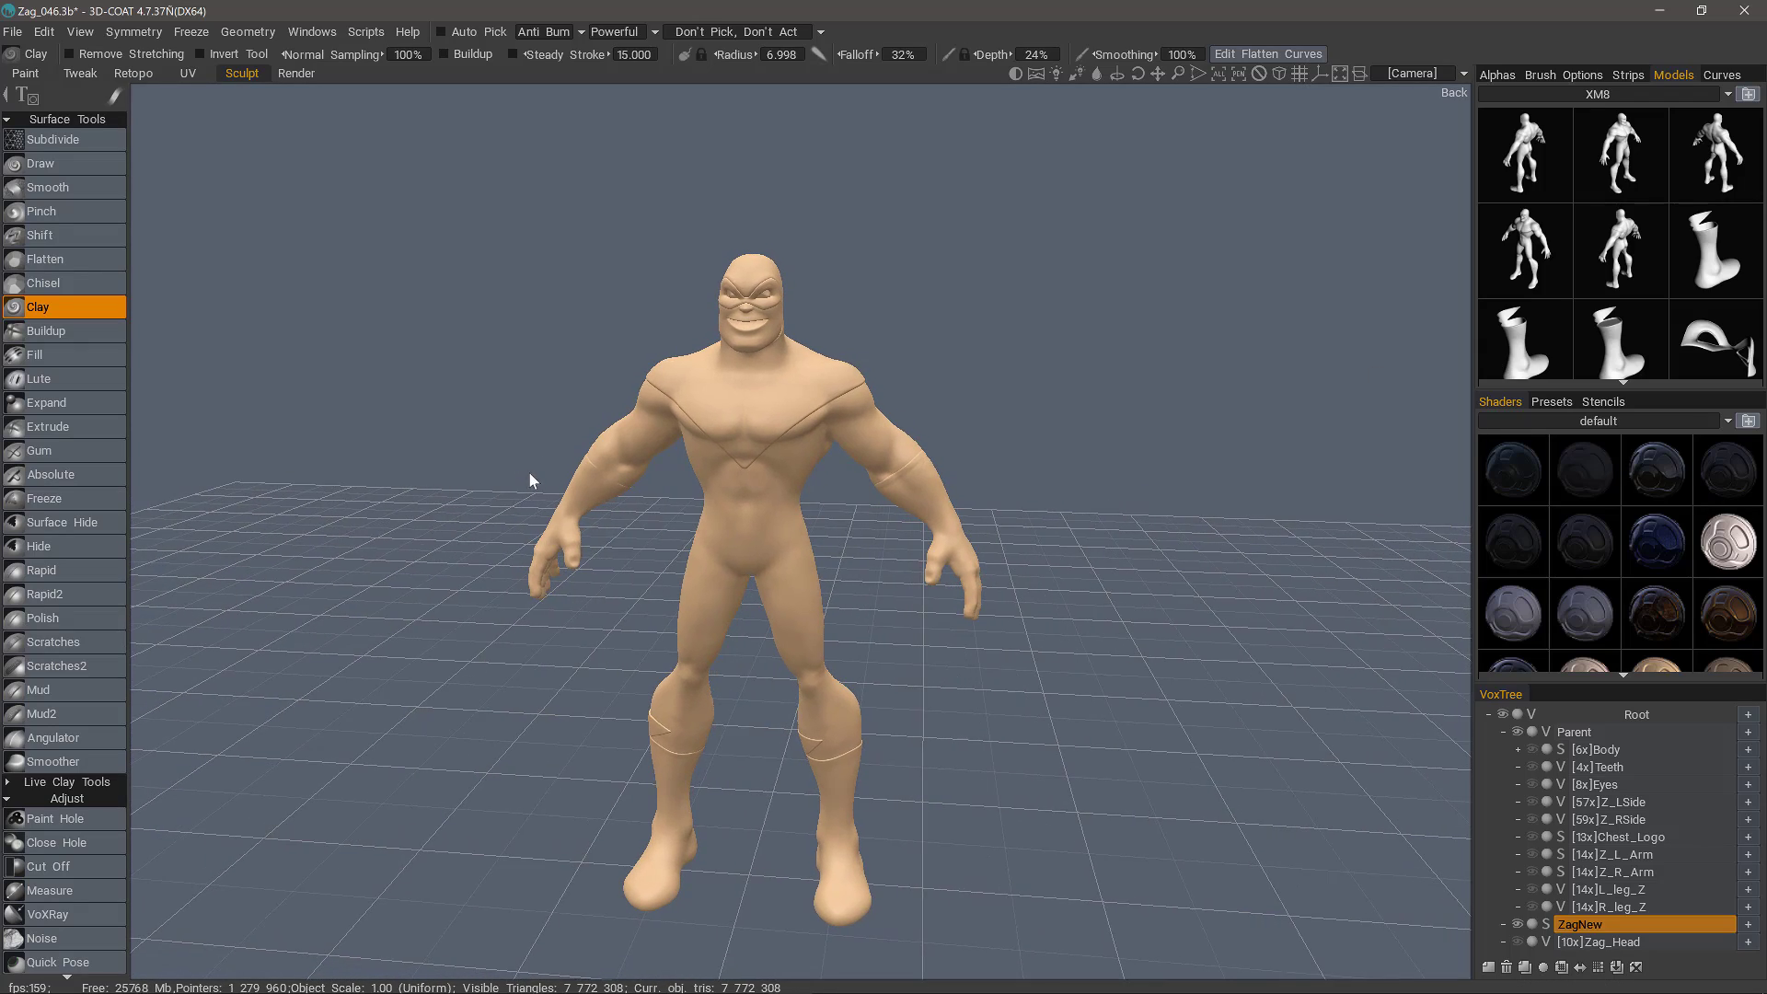
pyautogui.moveTo(1186, 79)
pyautogui.mouseDown()
pyautogui.moveTo(1058, 239)
pyautogui.moveTo(381, 682)
pyautogui.moveTo(208, 625)
pyautogui.moveTo(270, 445)
pyautogui.moveTo(257, 549)
pyautogui.moveTo(323, 569)
pyautogui.moveTo(494, 569)
pyautogui.moveTo(408, 473)
pyautogui.moveTo(381, 488)
pyautogui.moveTo(422, 510)
pyautogui.moveTo(424, 461)
pyautogui.moveTo(487, 464)
pyautogui.mouseUp()
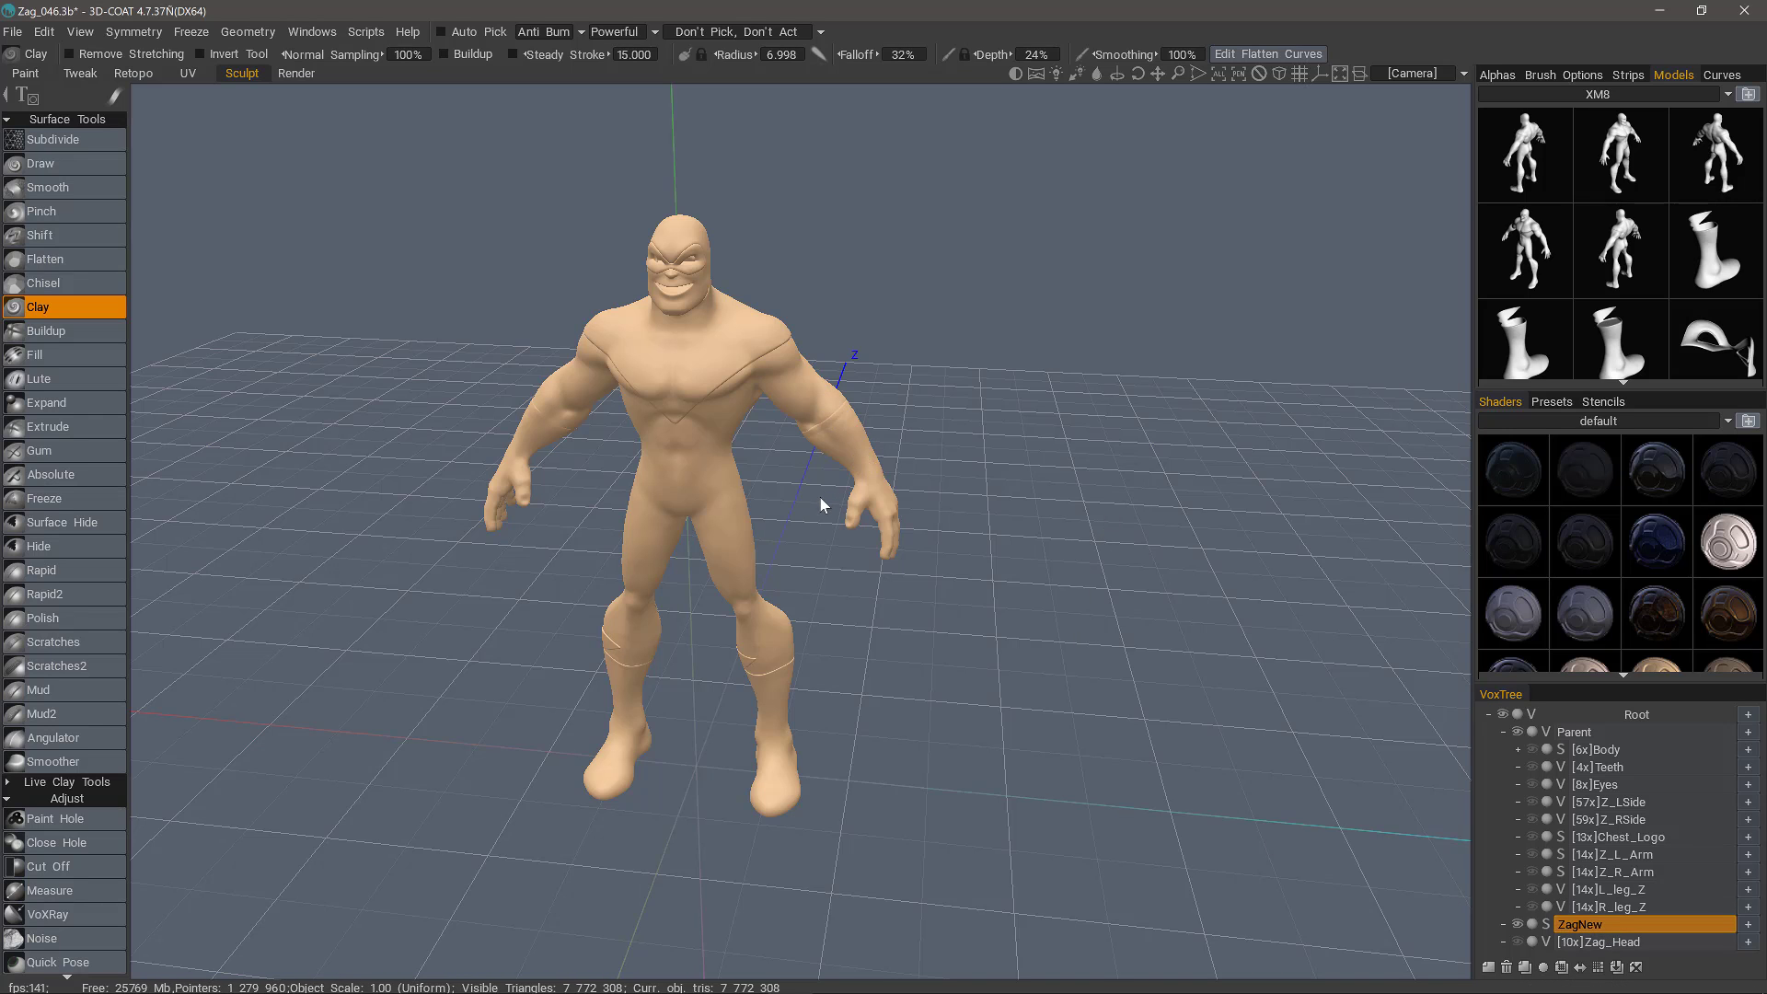
# Step: Turn the character to face front and activate the Clone tool (border 12, depth 30)
pyautogui.moveTo(823, 498); pyautogui.dragTo(410, 501)
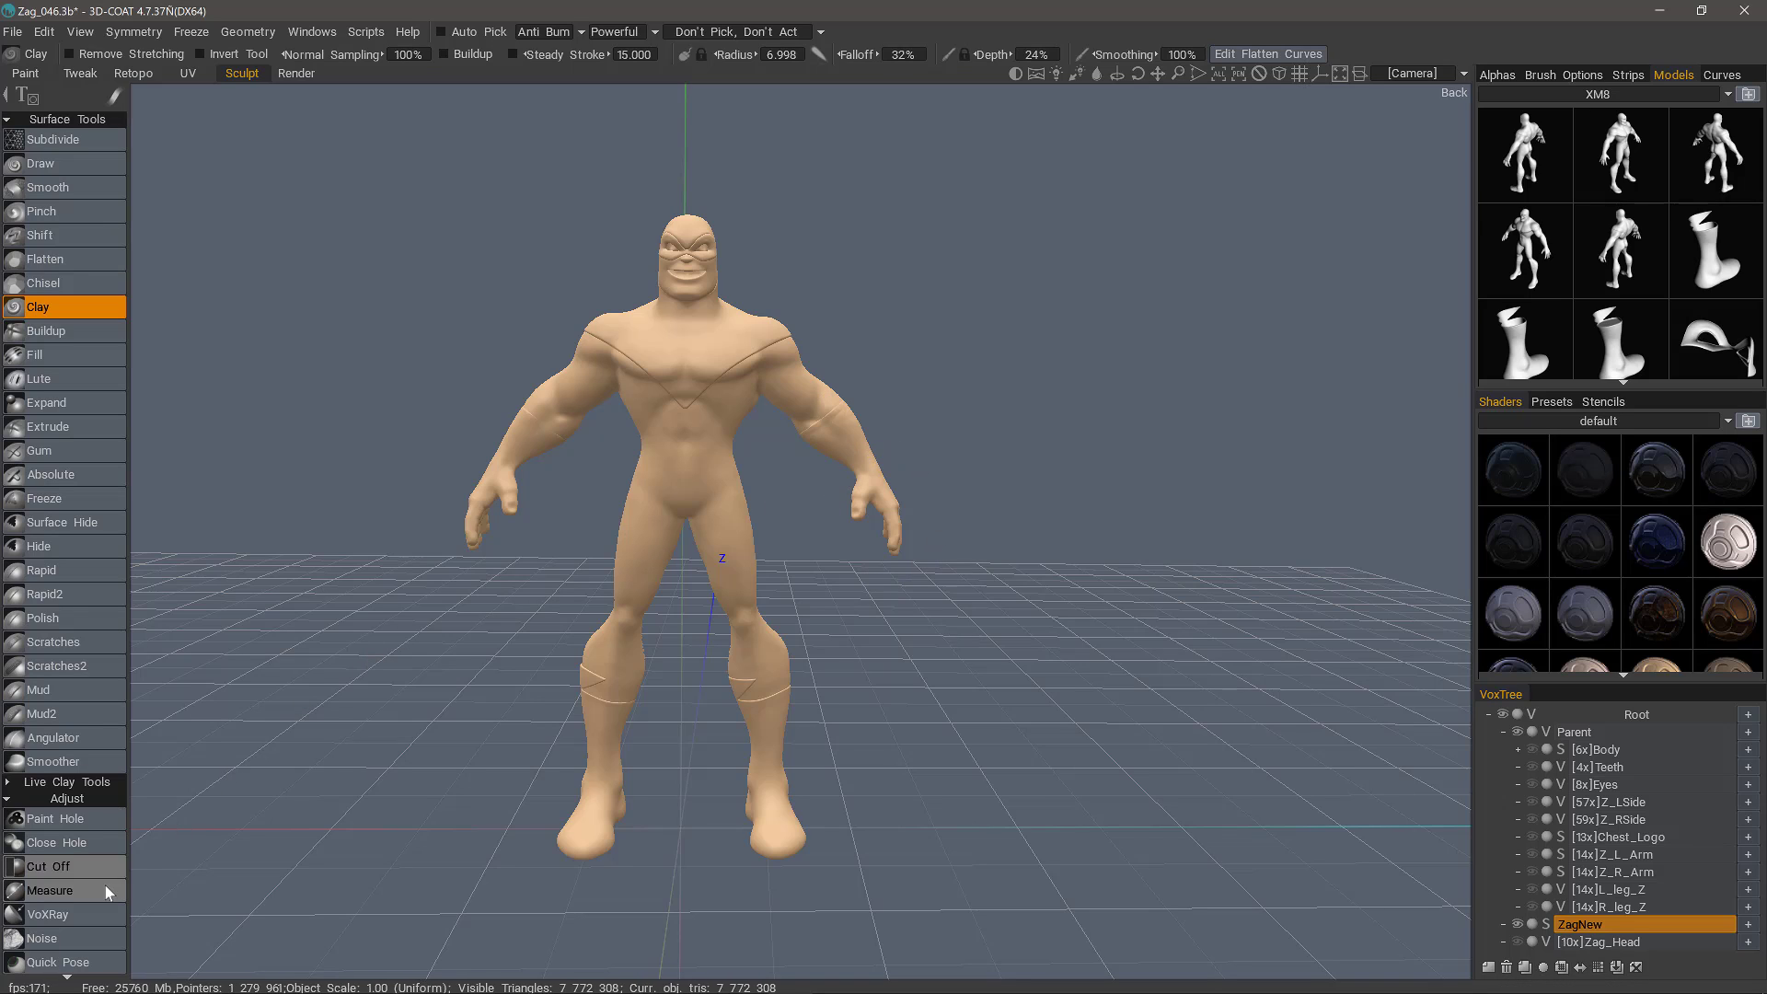
pyautogui.scroll(-1, 88, 750)
pyautogui.scroll(-12, 88, 742)
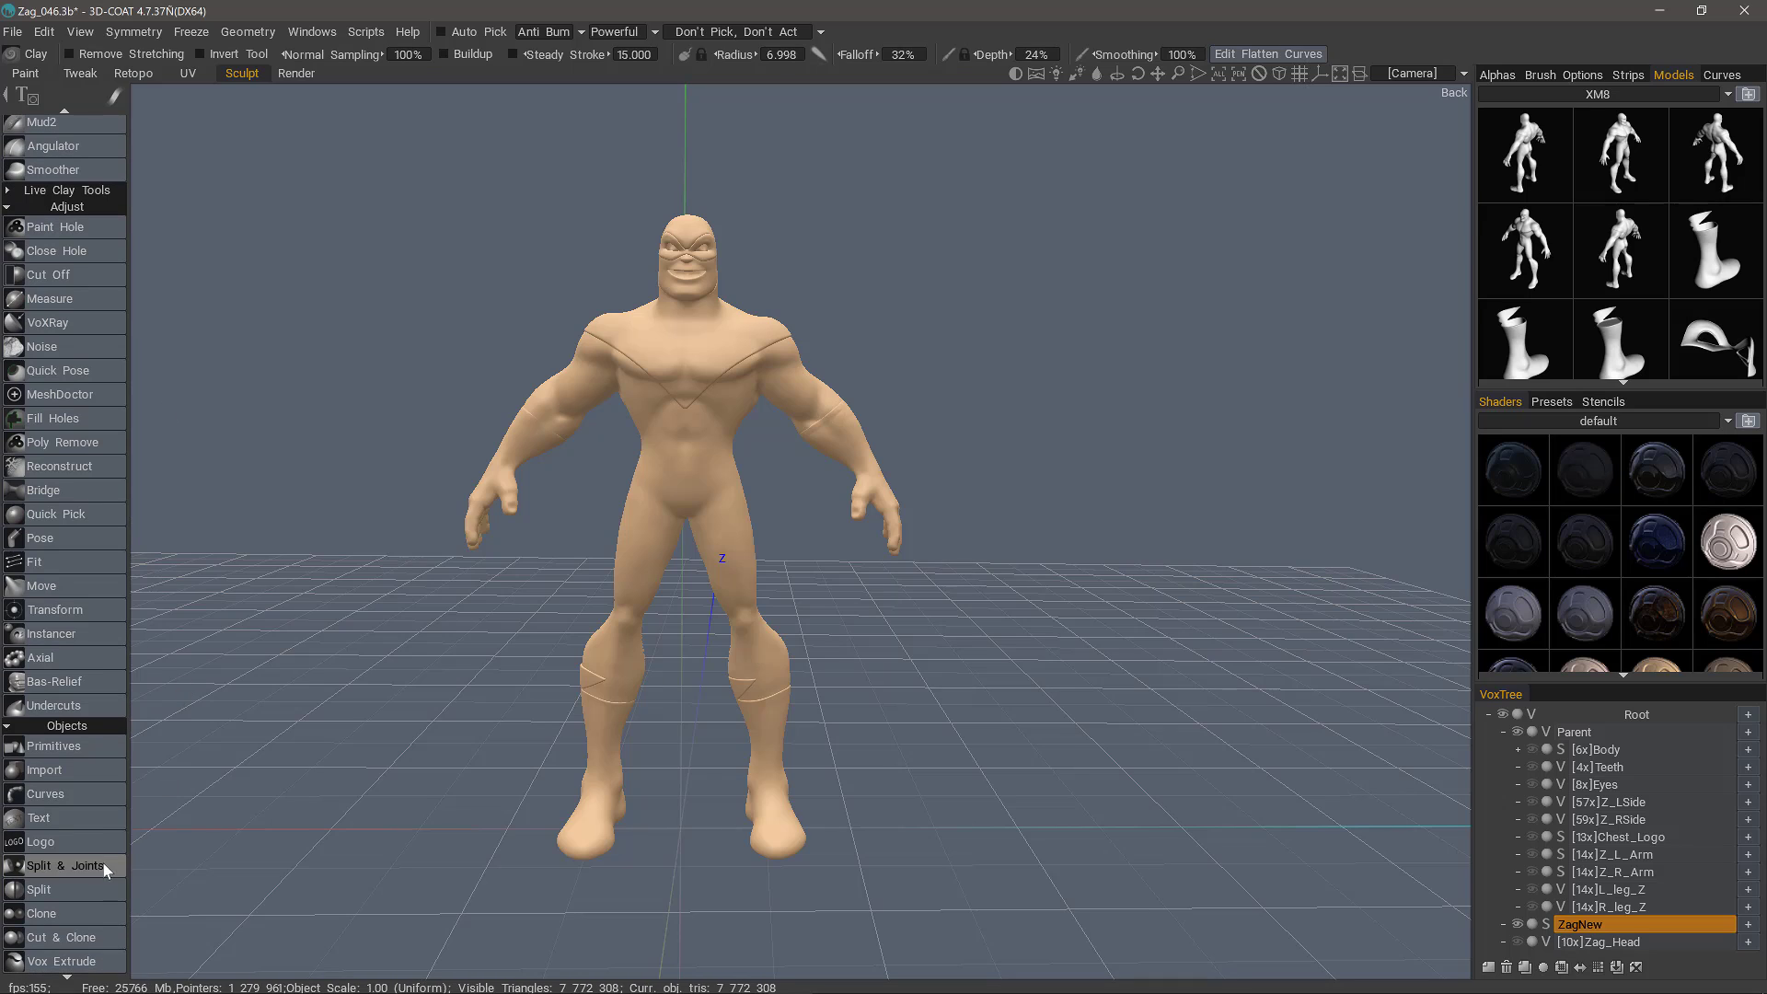
pyautogui.scroll(-6, 97, 833)
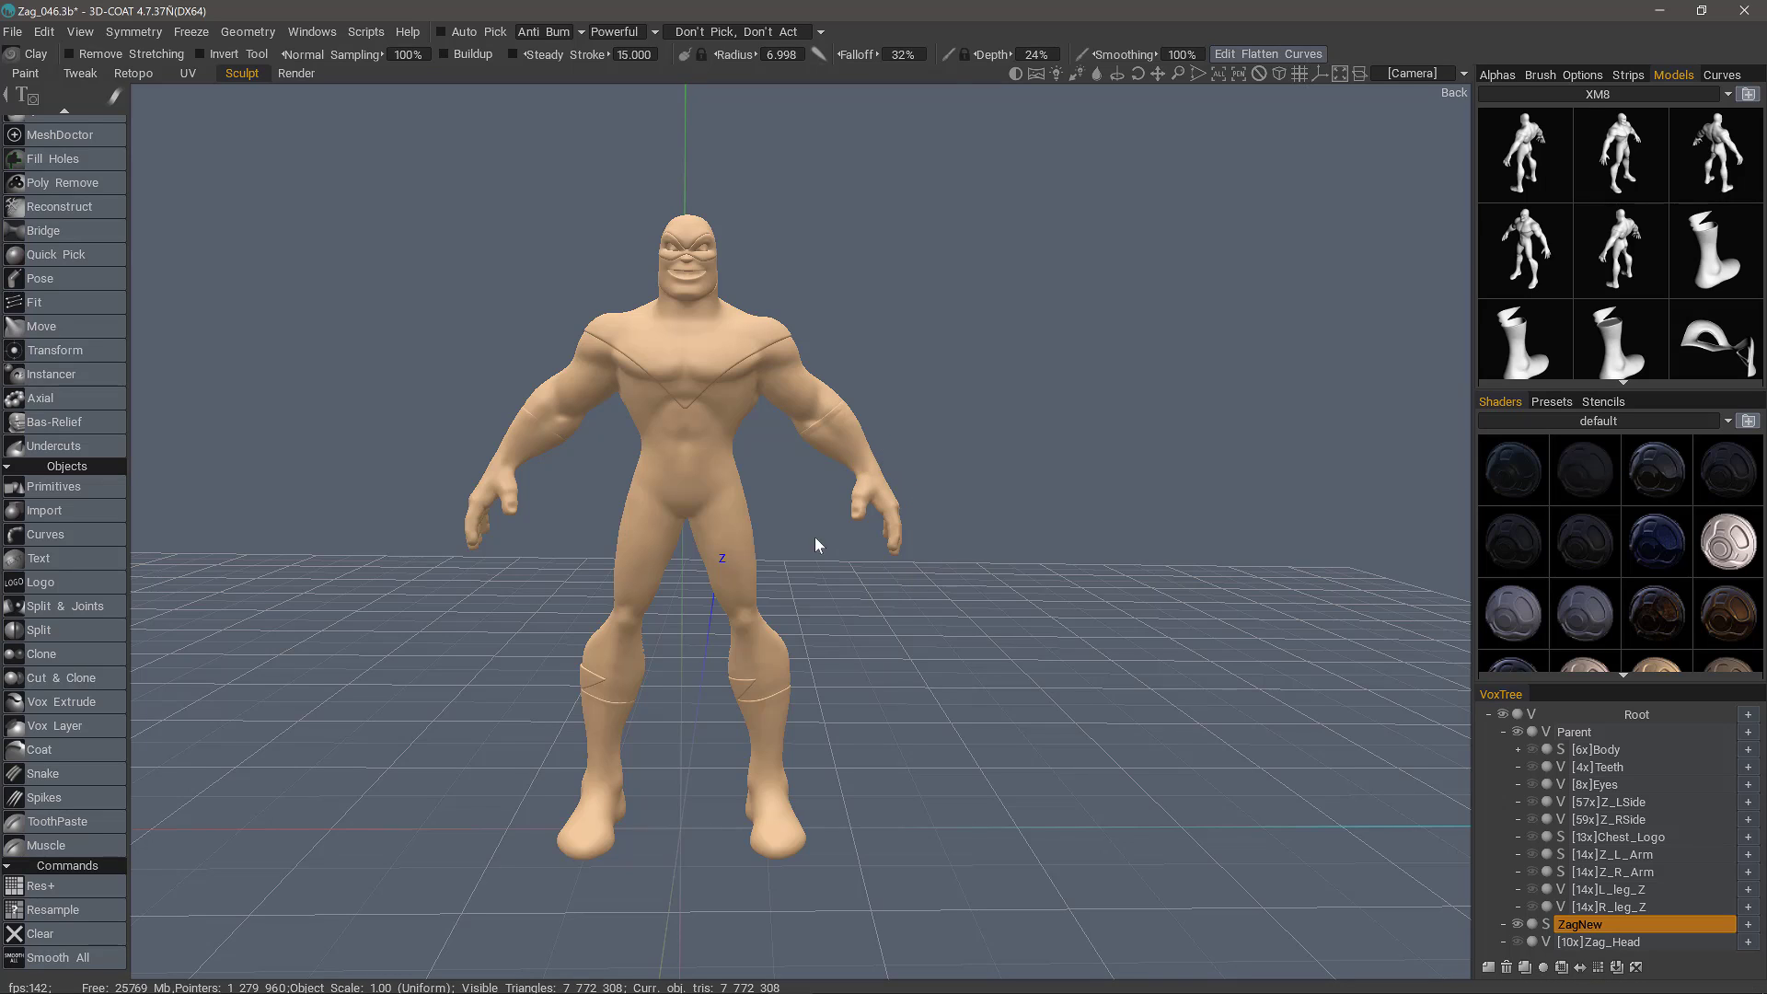
pyautogui.click(106, 655)
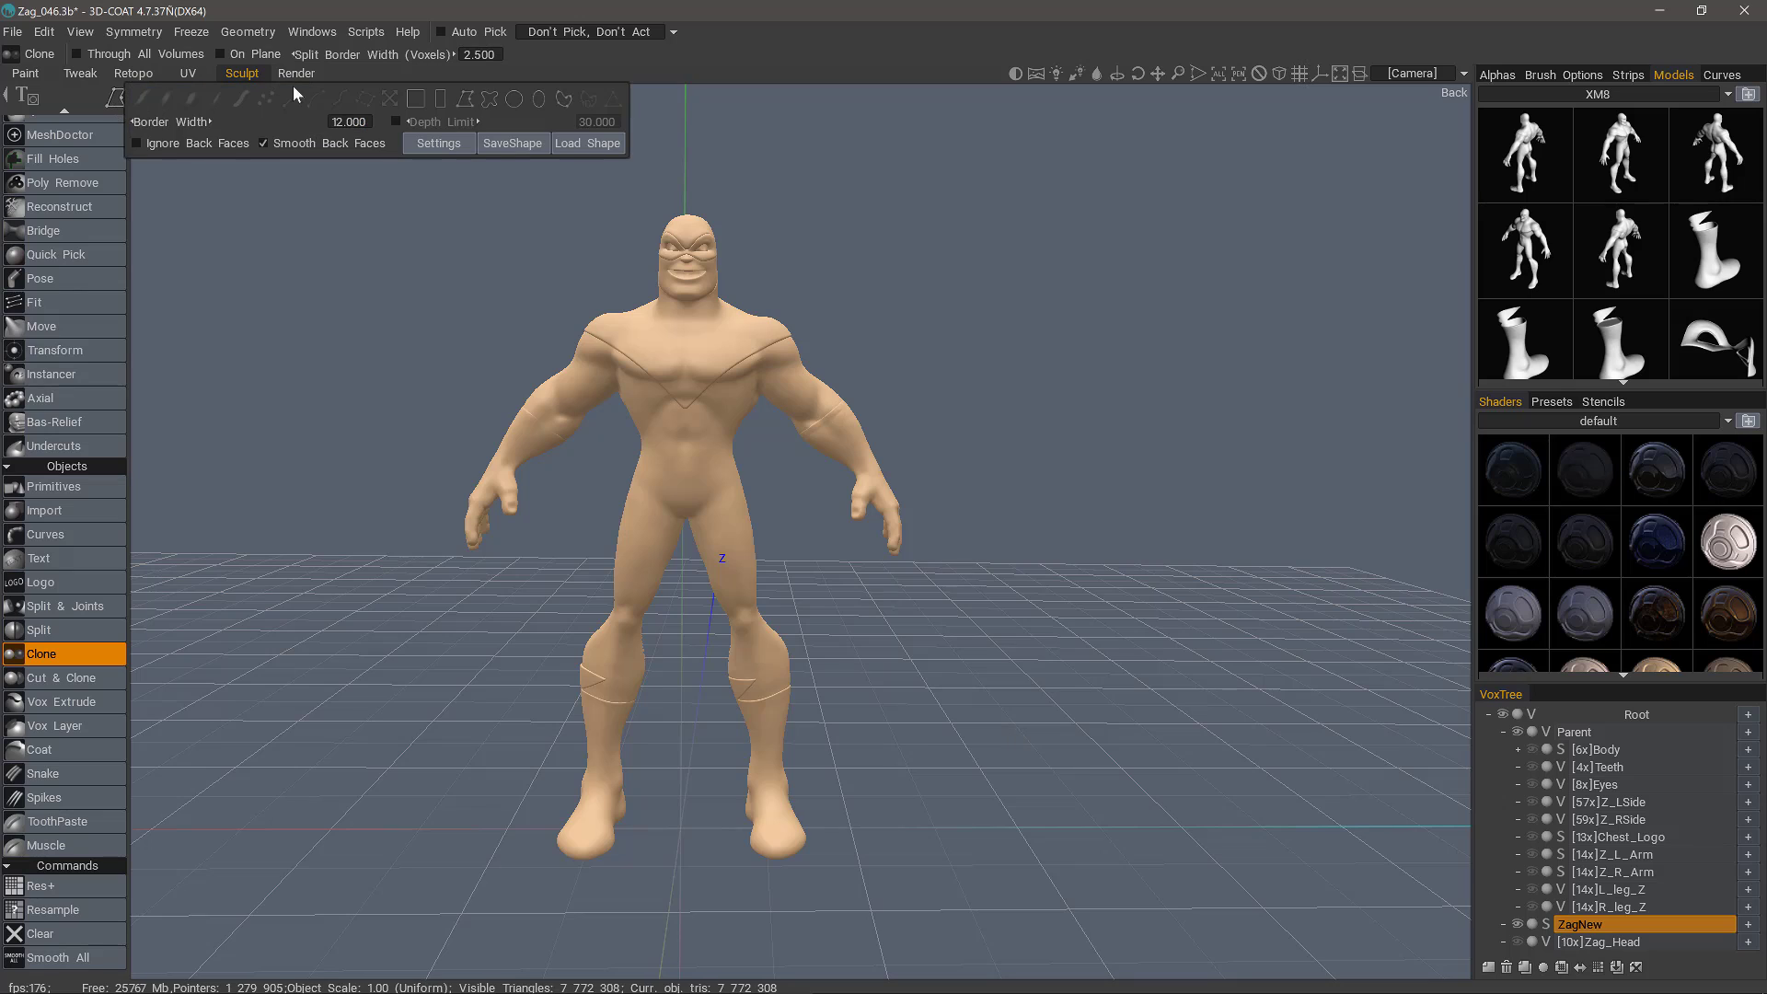
# Step: Place two clone outline points around the character's hand region
pyautogui.click(892, 439)
pyautogui.click(826, 484)
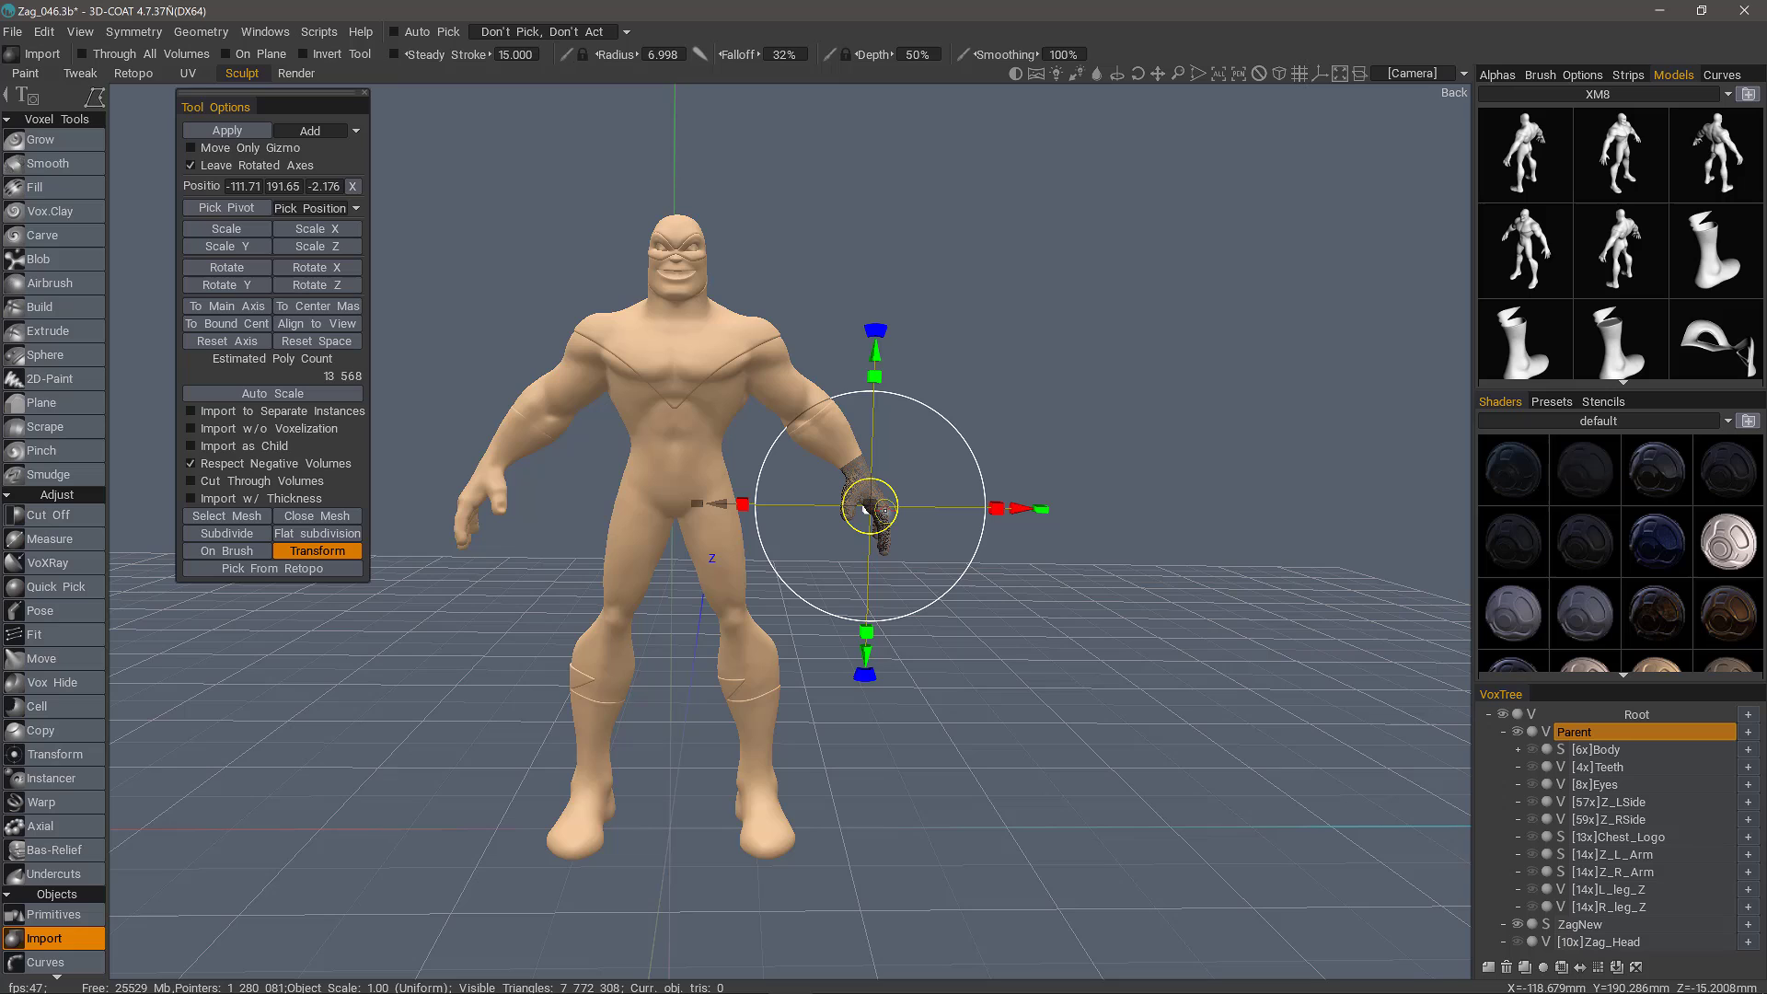
# Step: Add a new surface-mode layer after ZagNew and apply the hand import onto it
pyautogui.click(1580, 924)
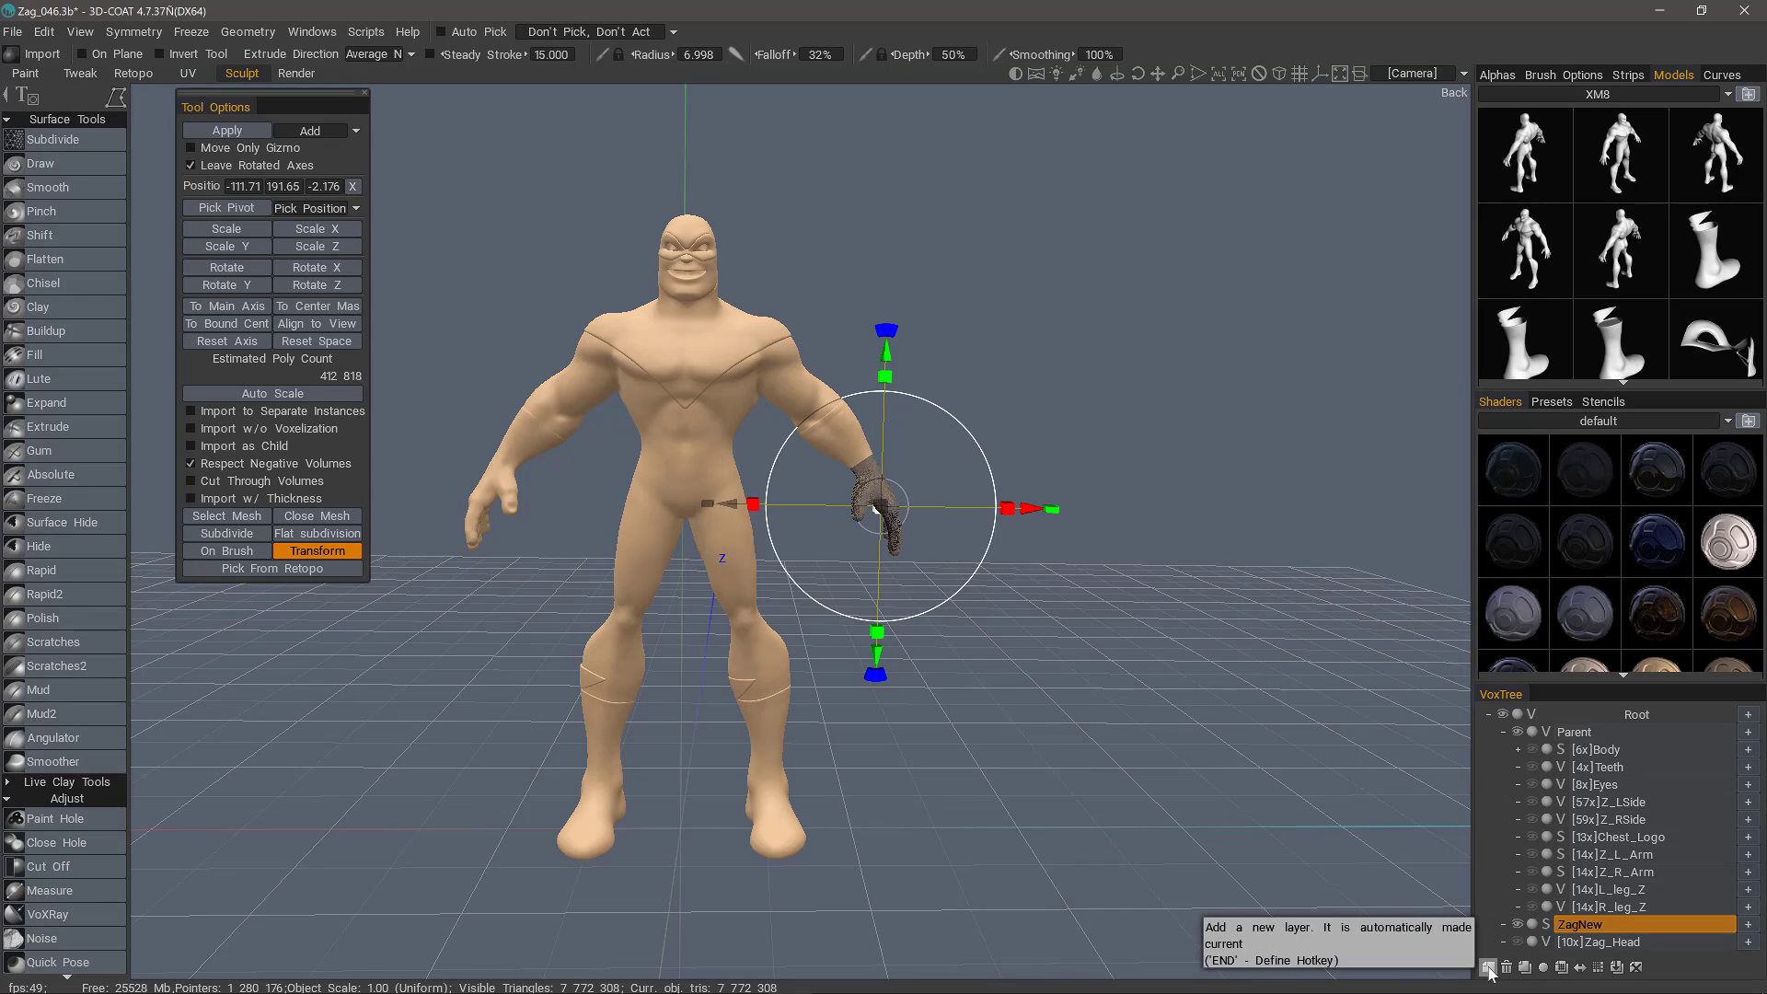
pyautogui.click(1488, 969)
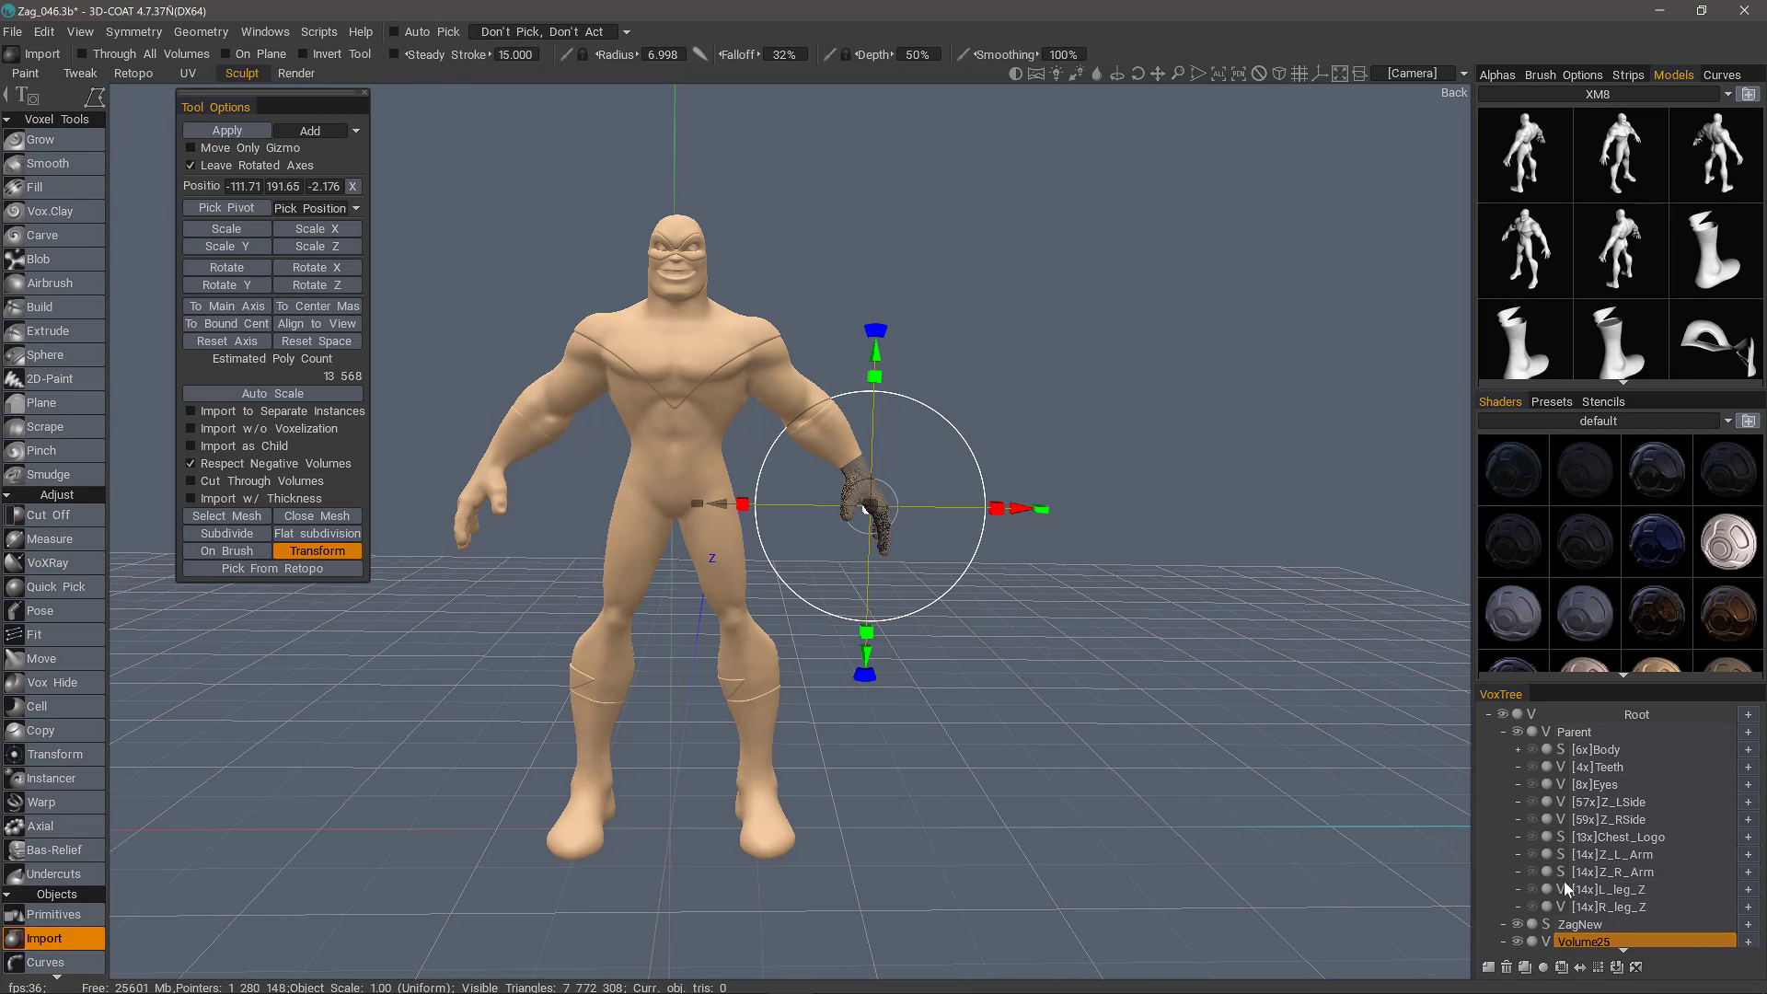
pyautogui.click(1546, 941)
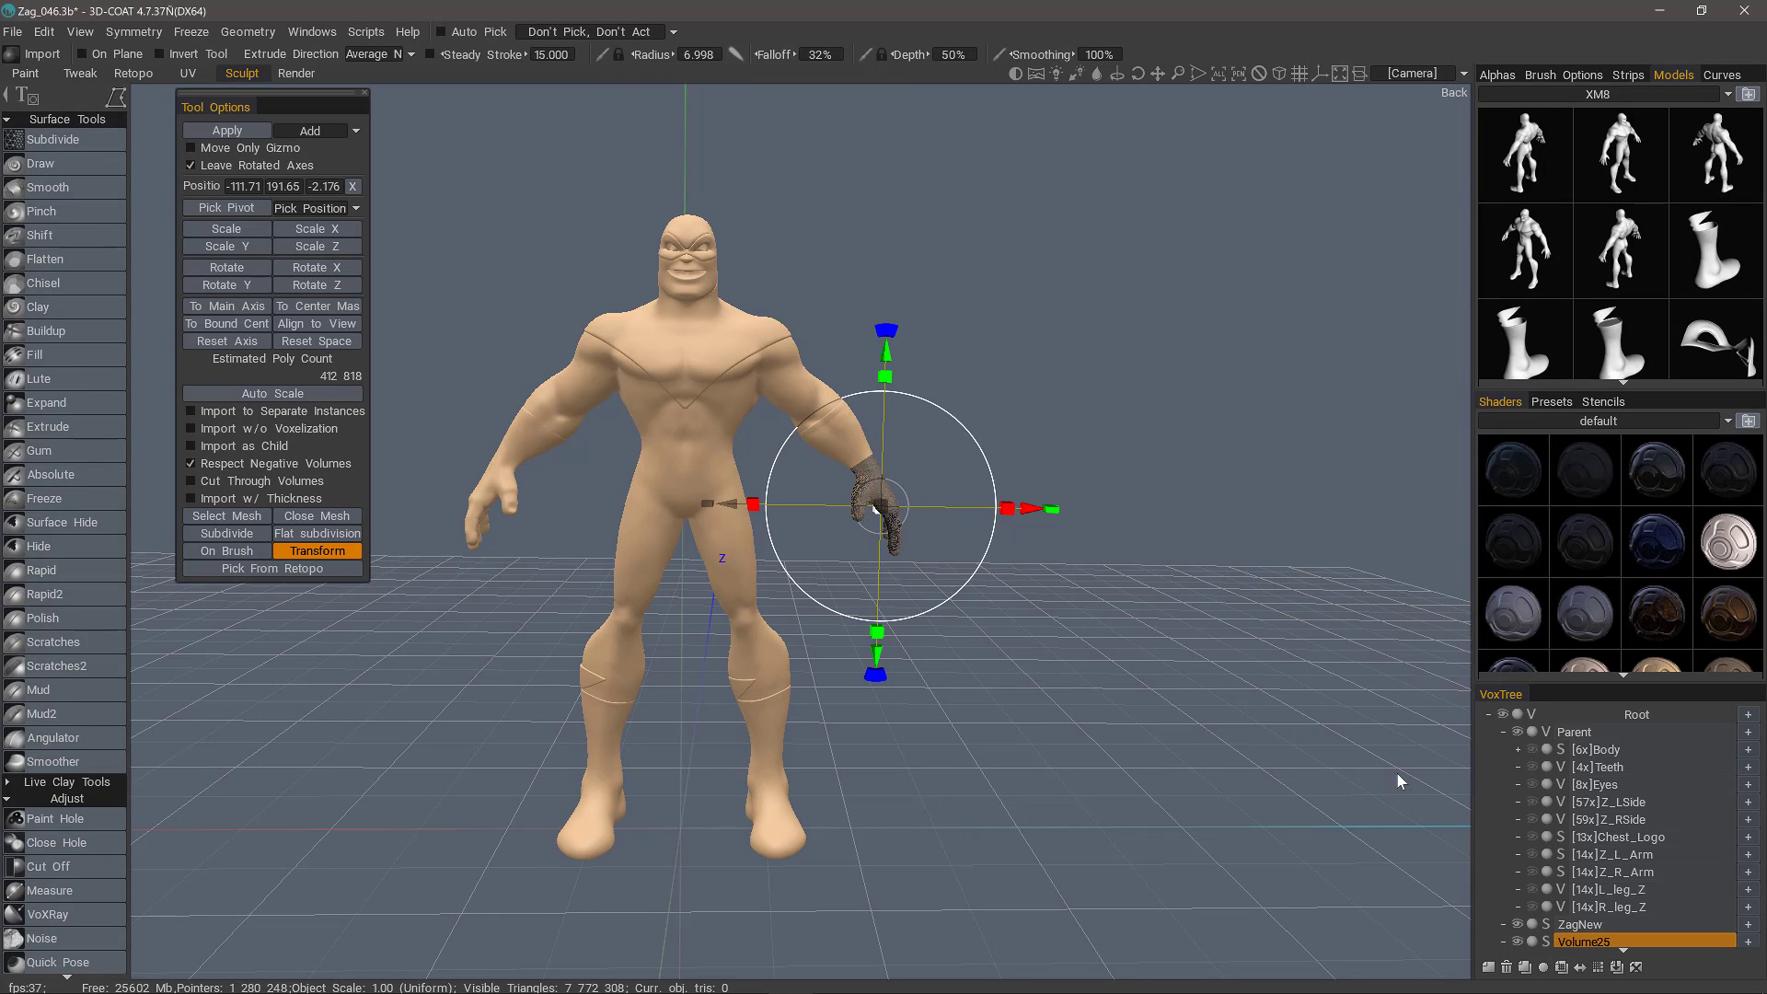
pyautogui.click(230, 131)
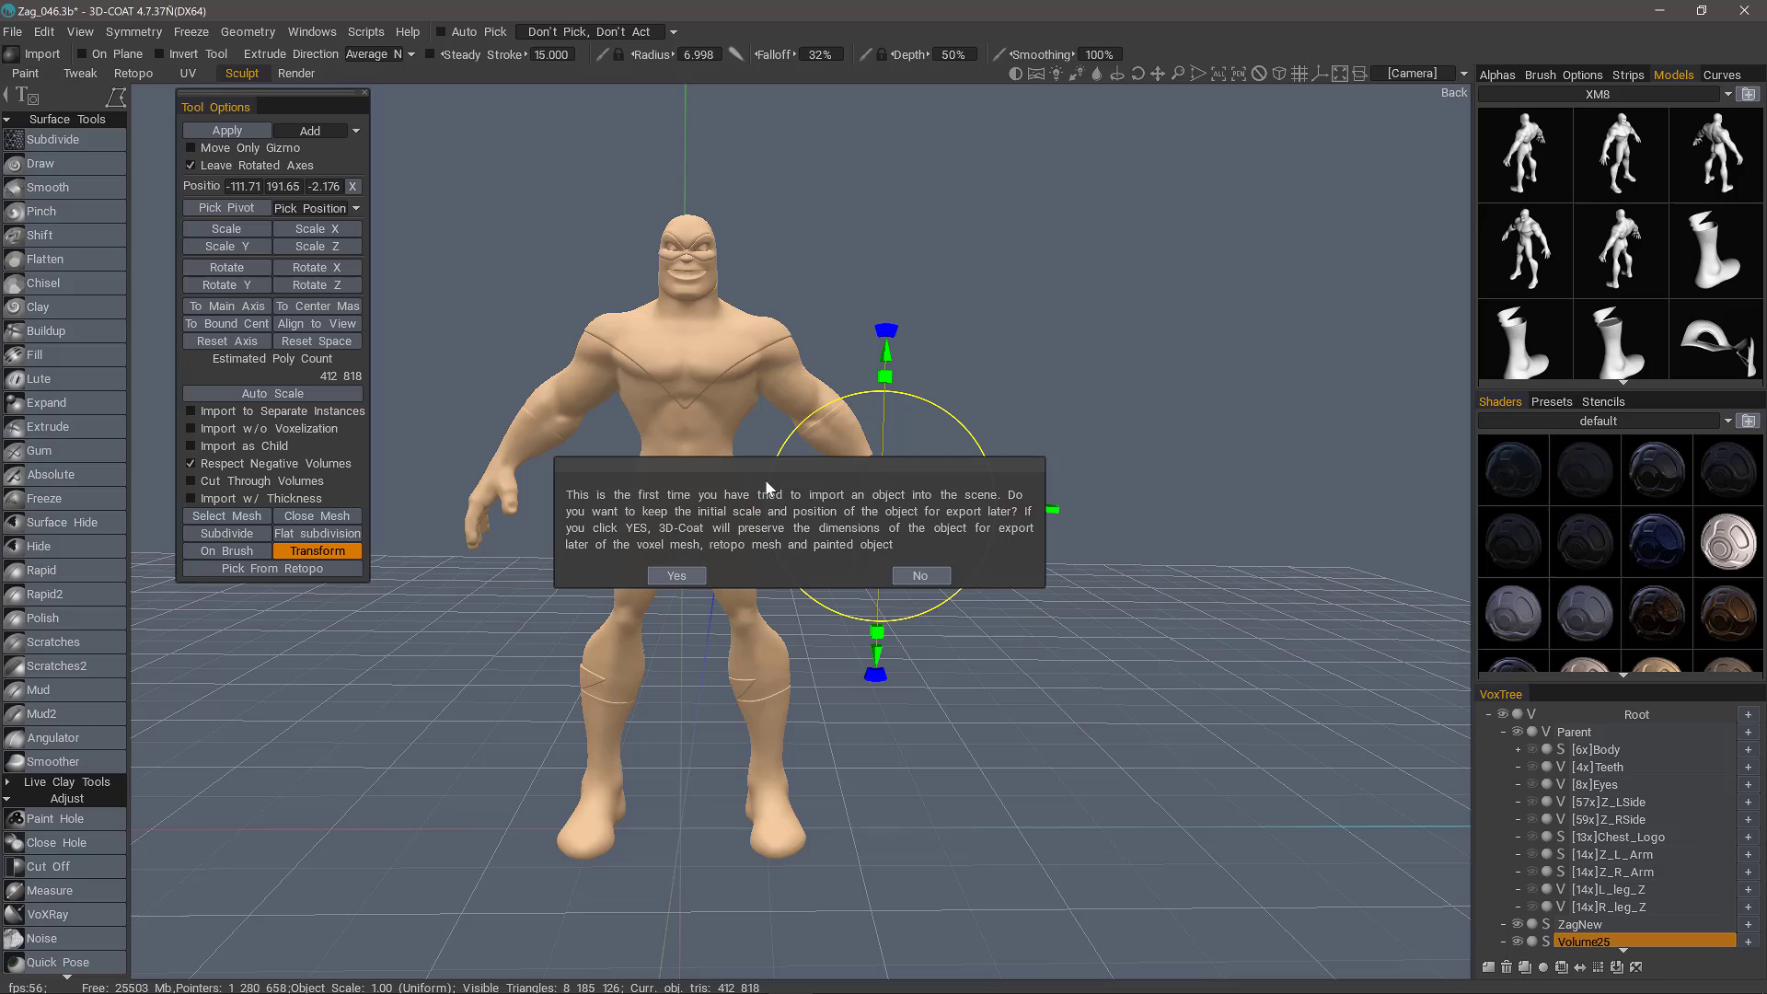
pyautogui.click(920, 575)
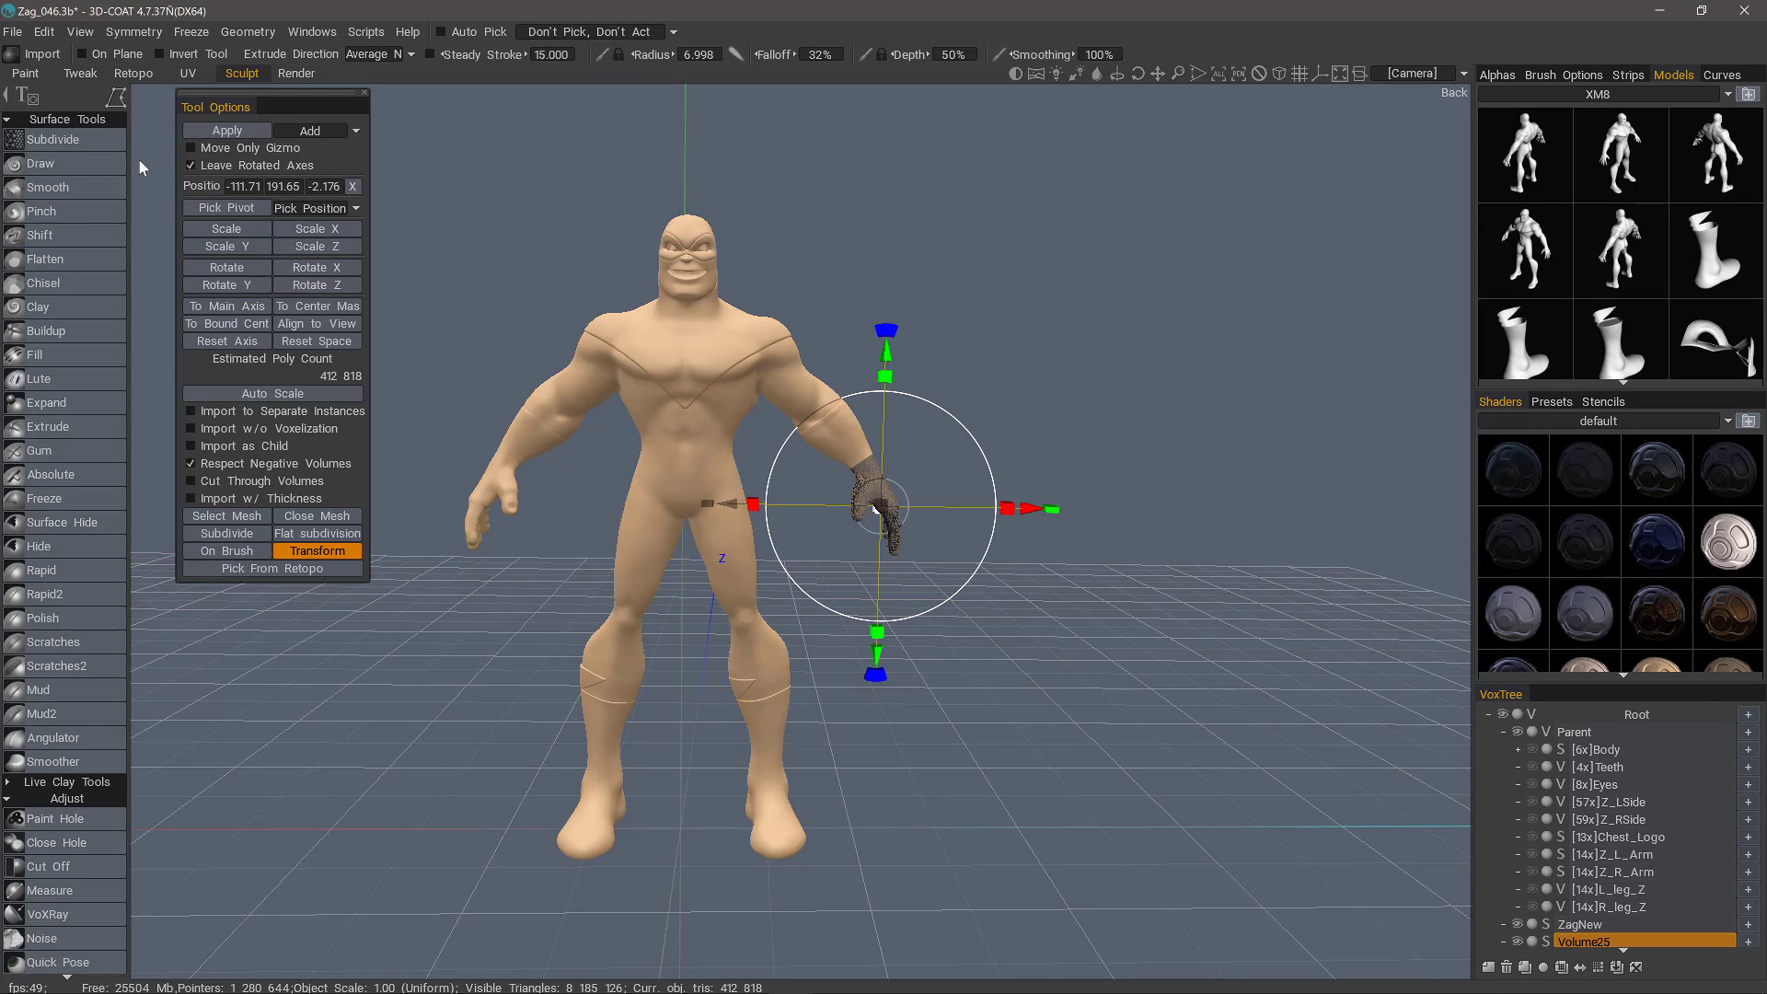
pyautogui.click(101, 163)
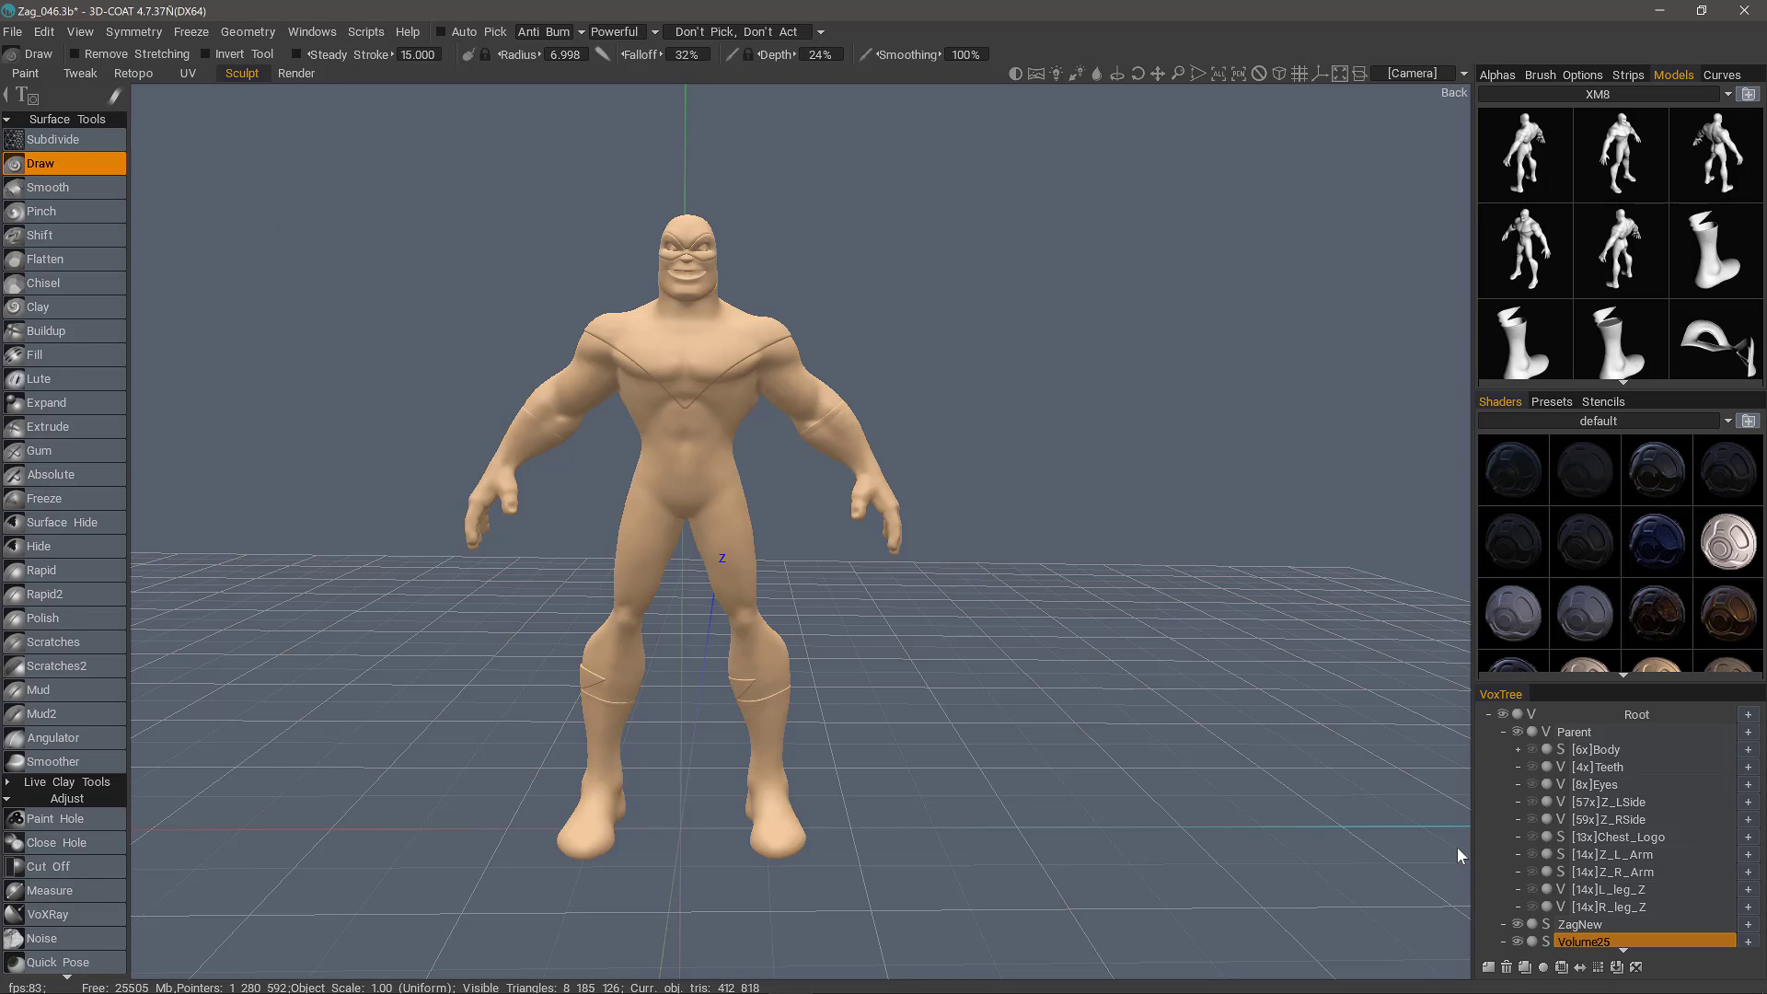
# Step: Hide the ZagNew body, inspect the hand from above, then show the body again
pyautogui.click(1517, 924)
pyautogui.moveTo(1300, 773); pyautogui.dragTo(1435, 883)
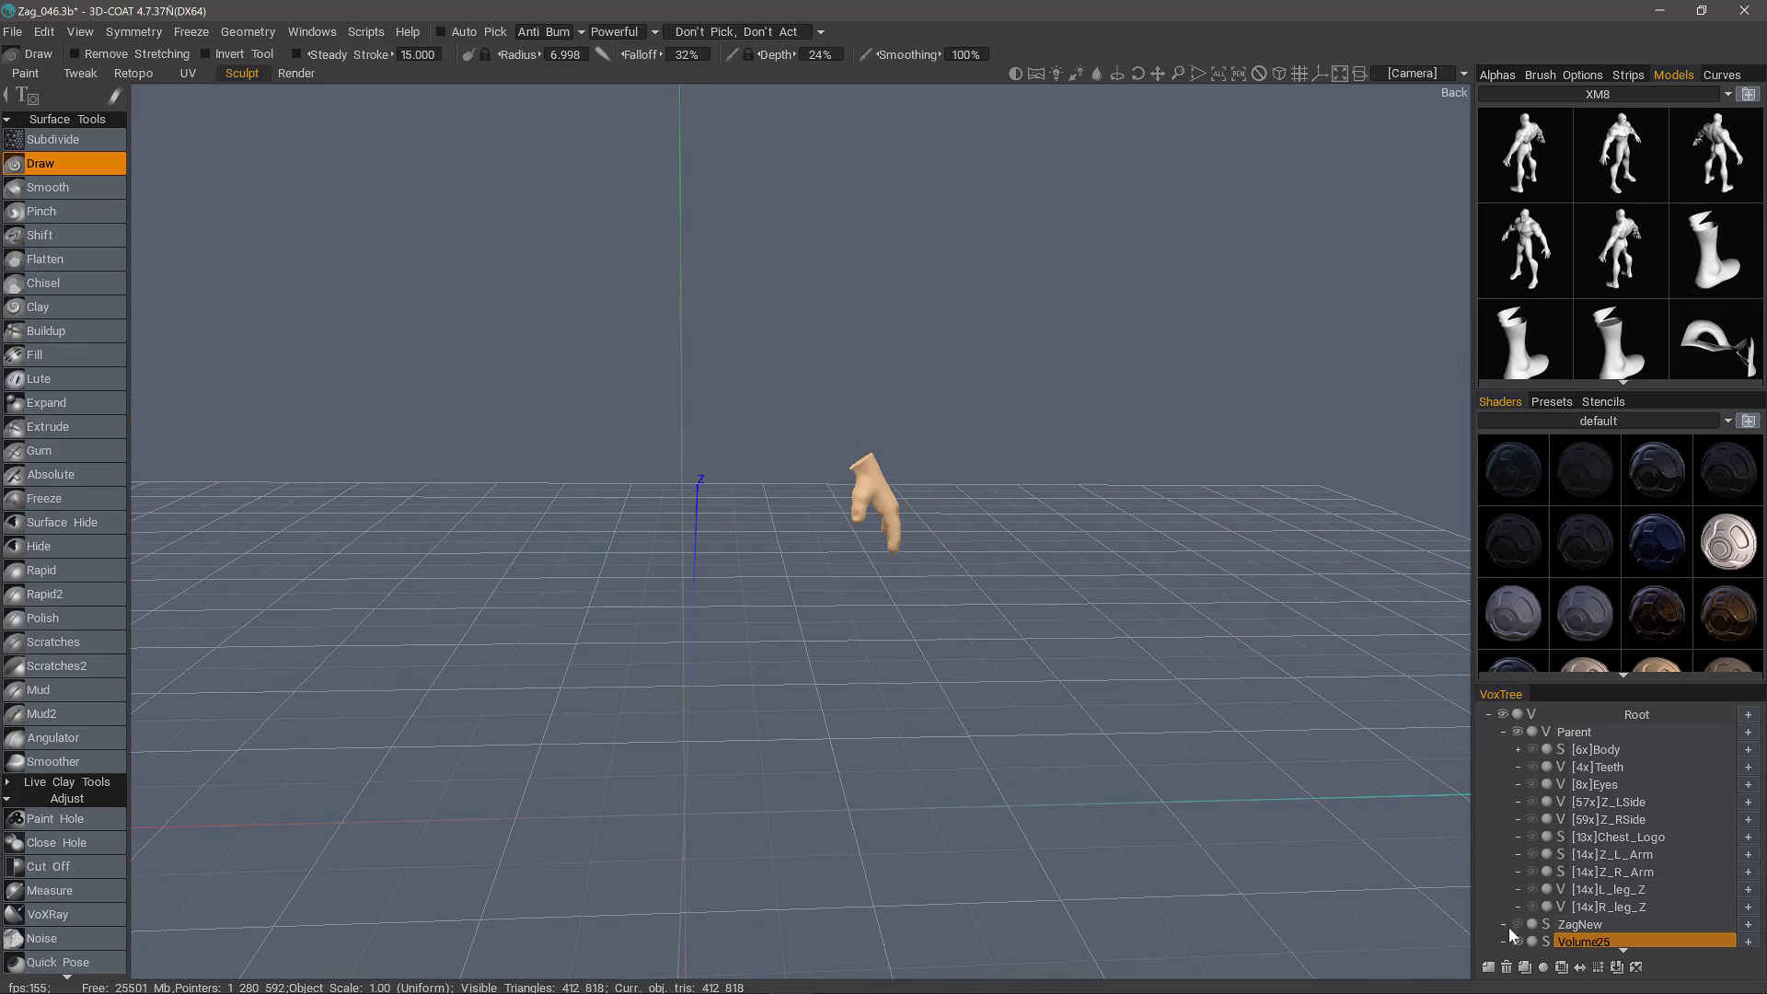
pyautogui.click(1517, 923)
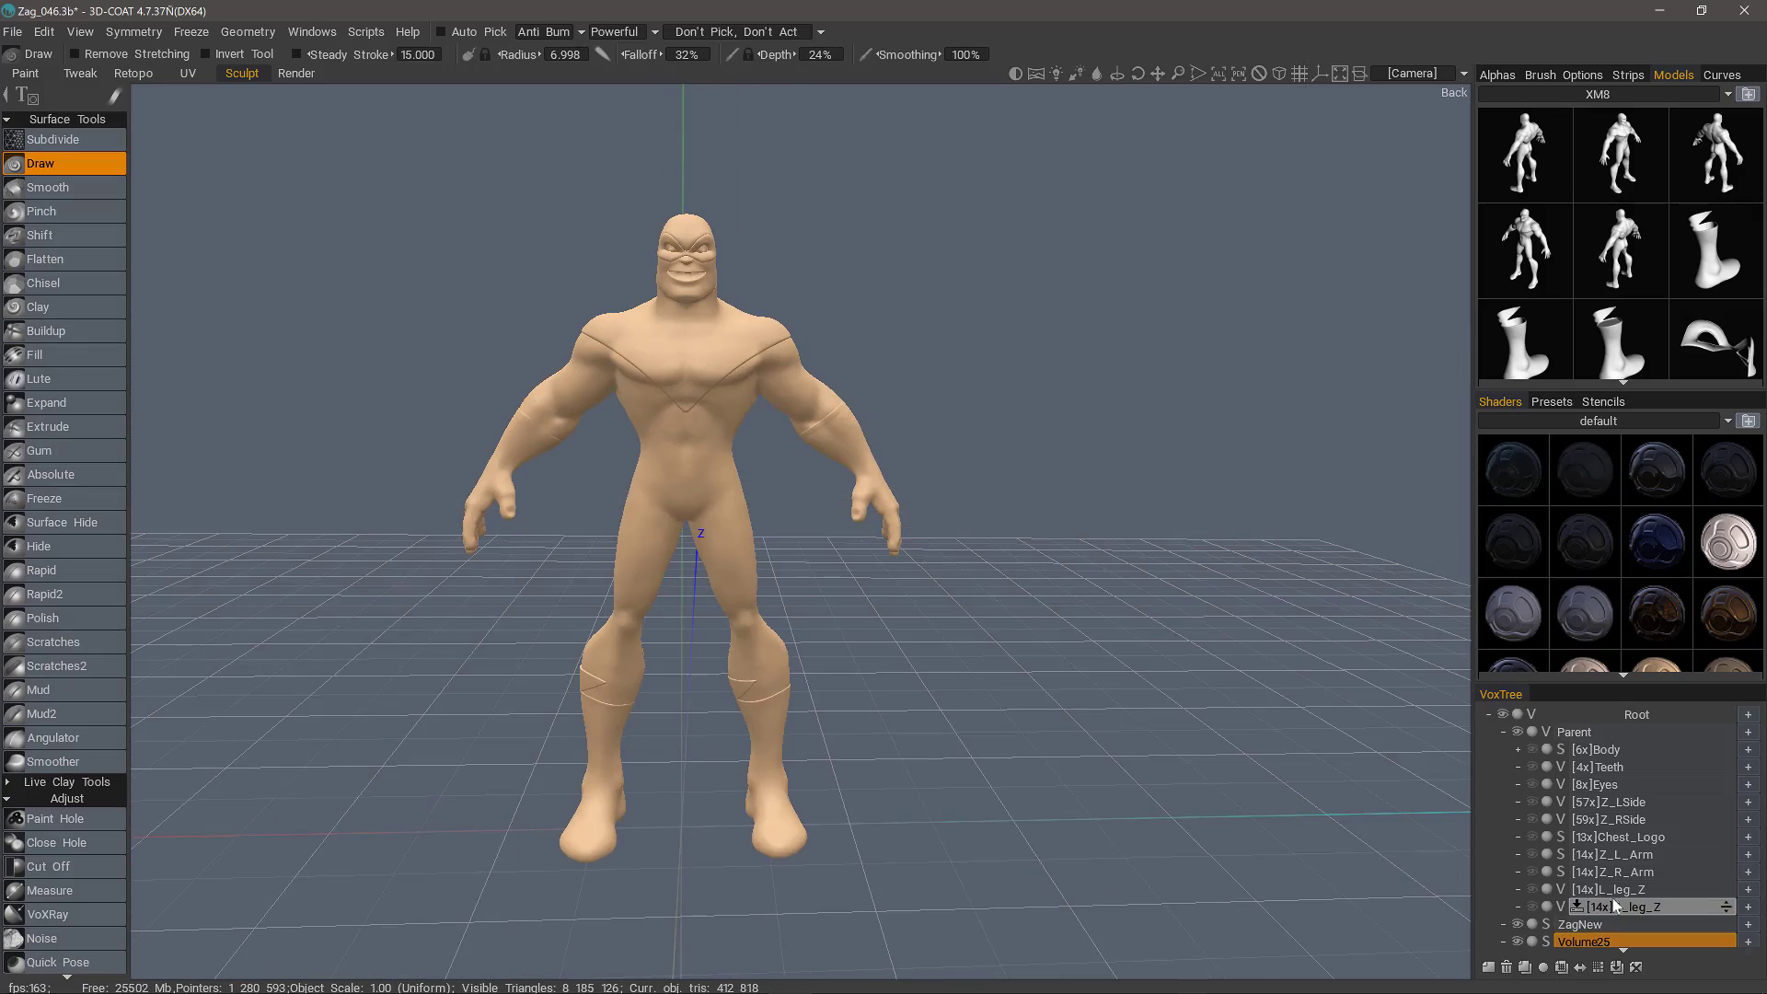
# Step: Rename the hand layer Volume25 in VoxTree to 'LHand'
pyautogui.scroll(-1, 1599, 926)
pyautogui.doubleClick(1599, 926)
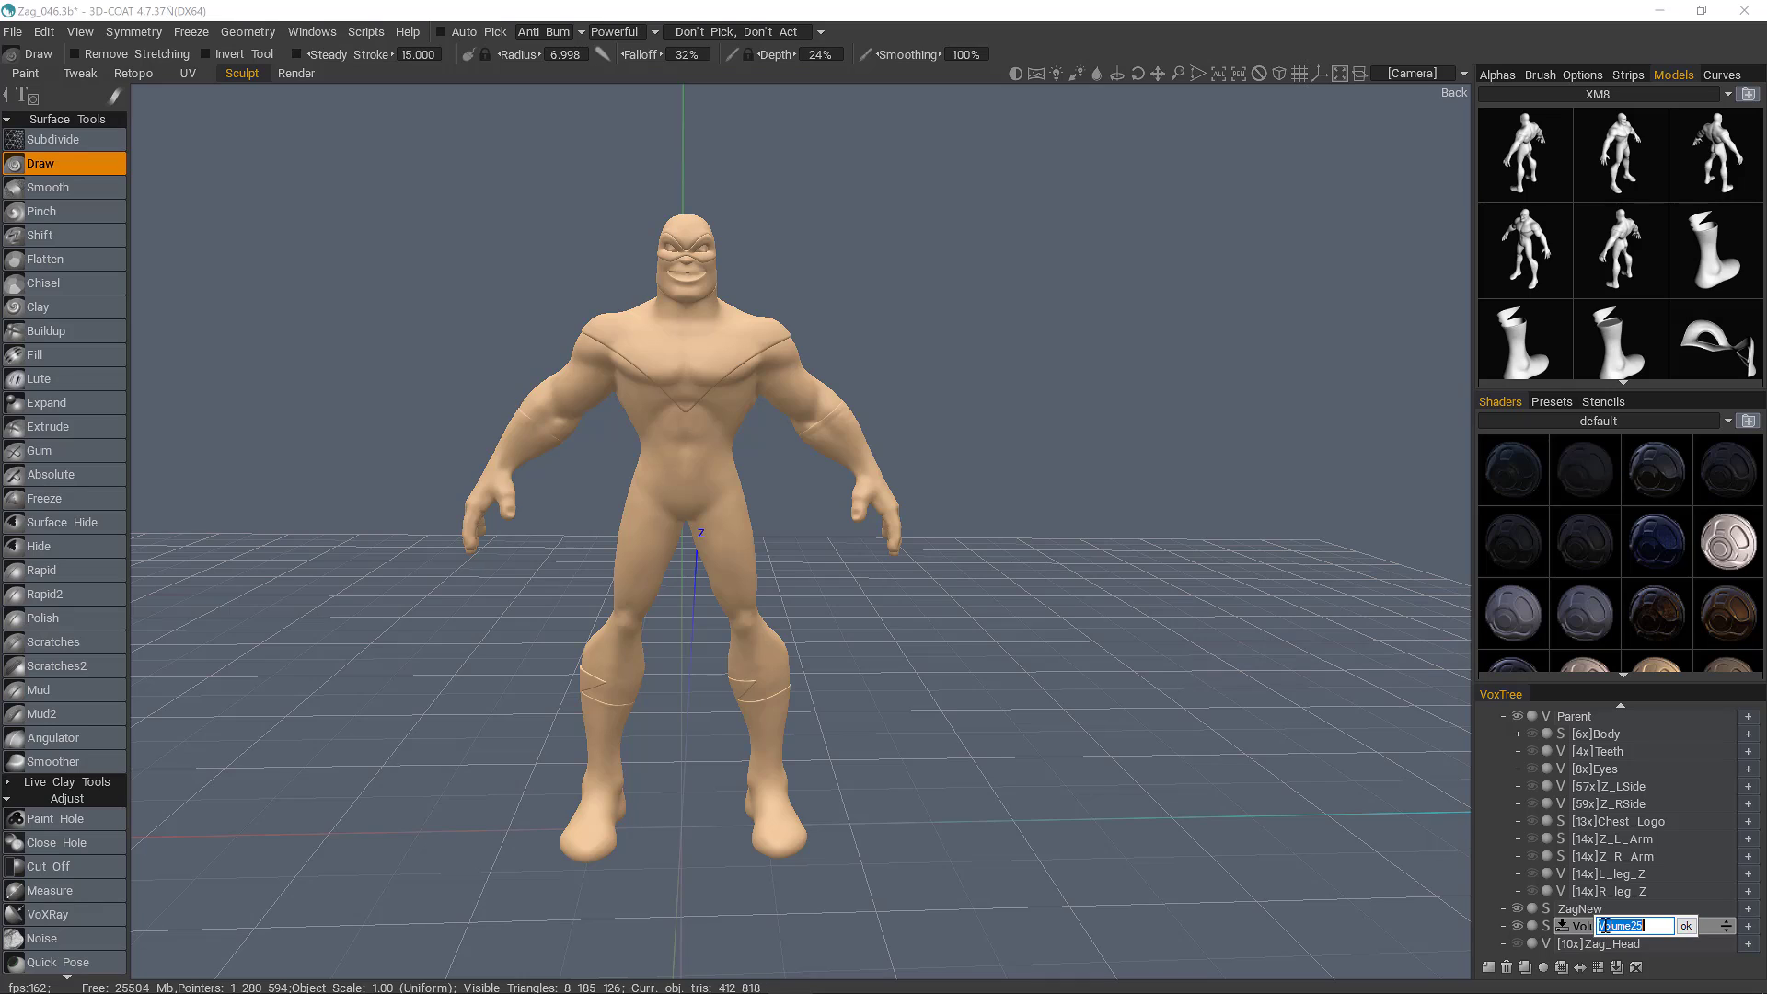
pyautogui.press('BackSpace')
pyautogui.press('Return')
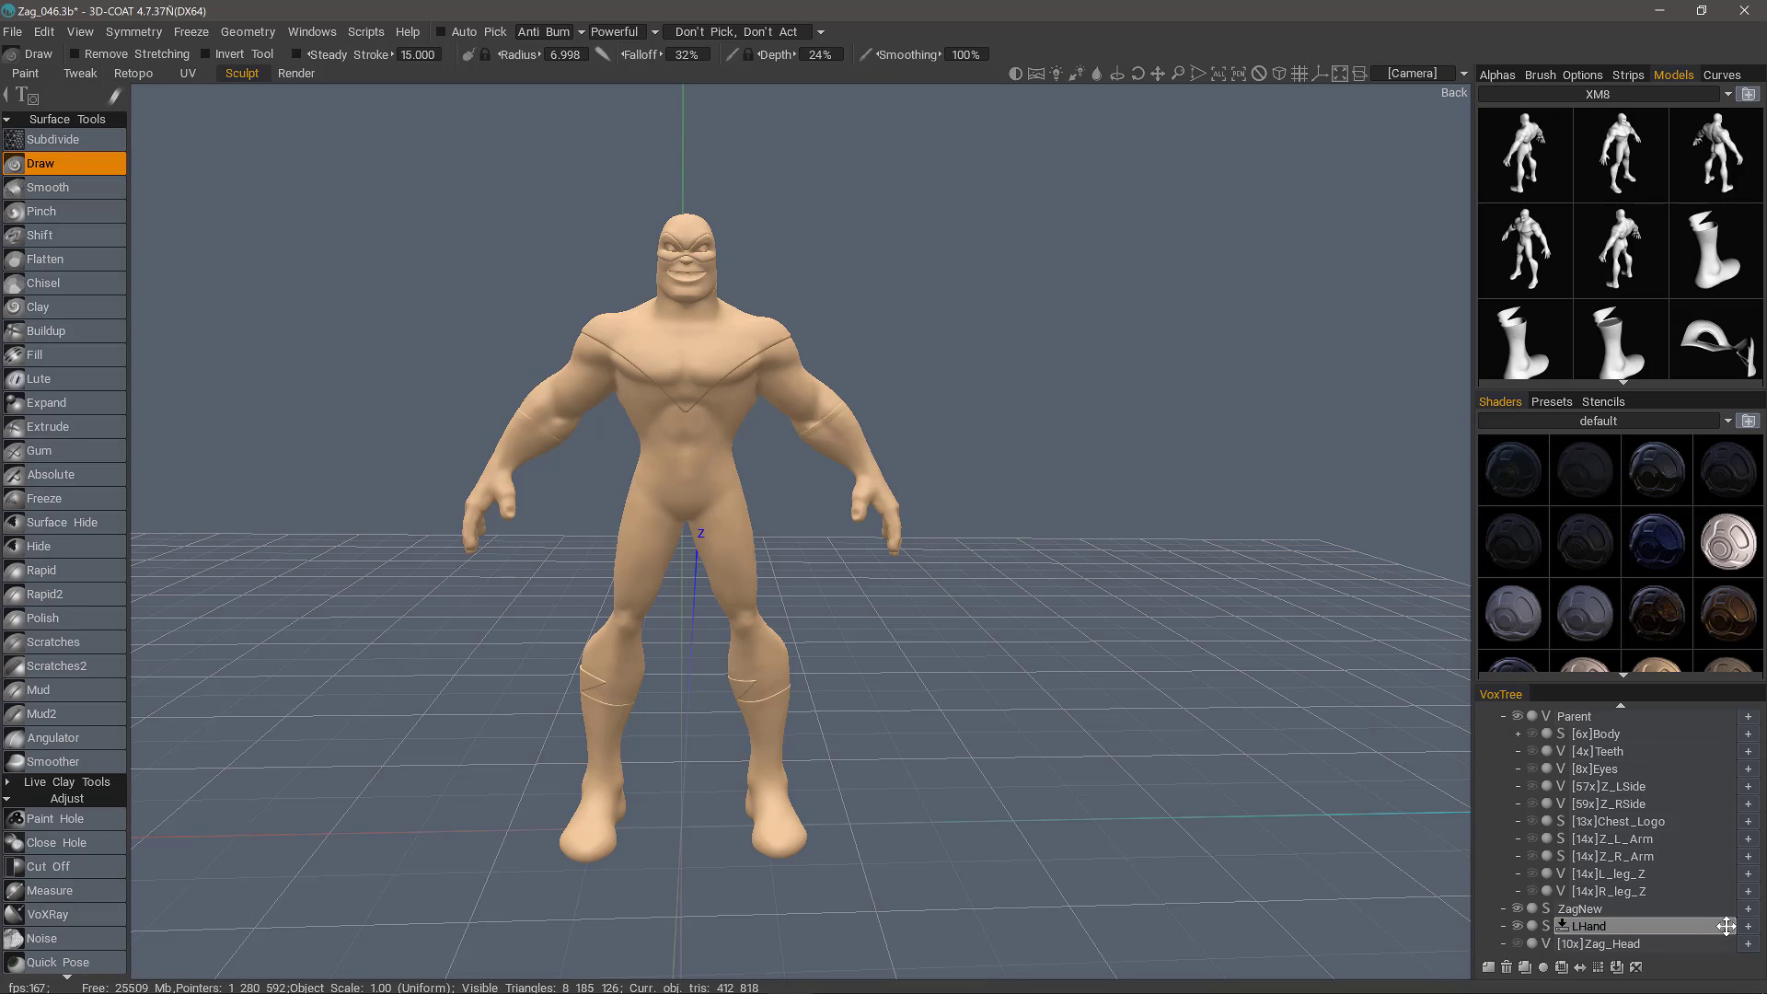
# Step: Save LHand into the XM8 Models palette with roughly a 27% polygon reduction
pyautogui.moveTo(1724, 926); pyautogui.dragTo(1666, 345)
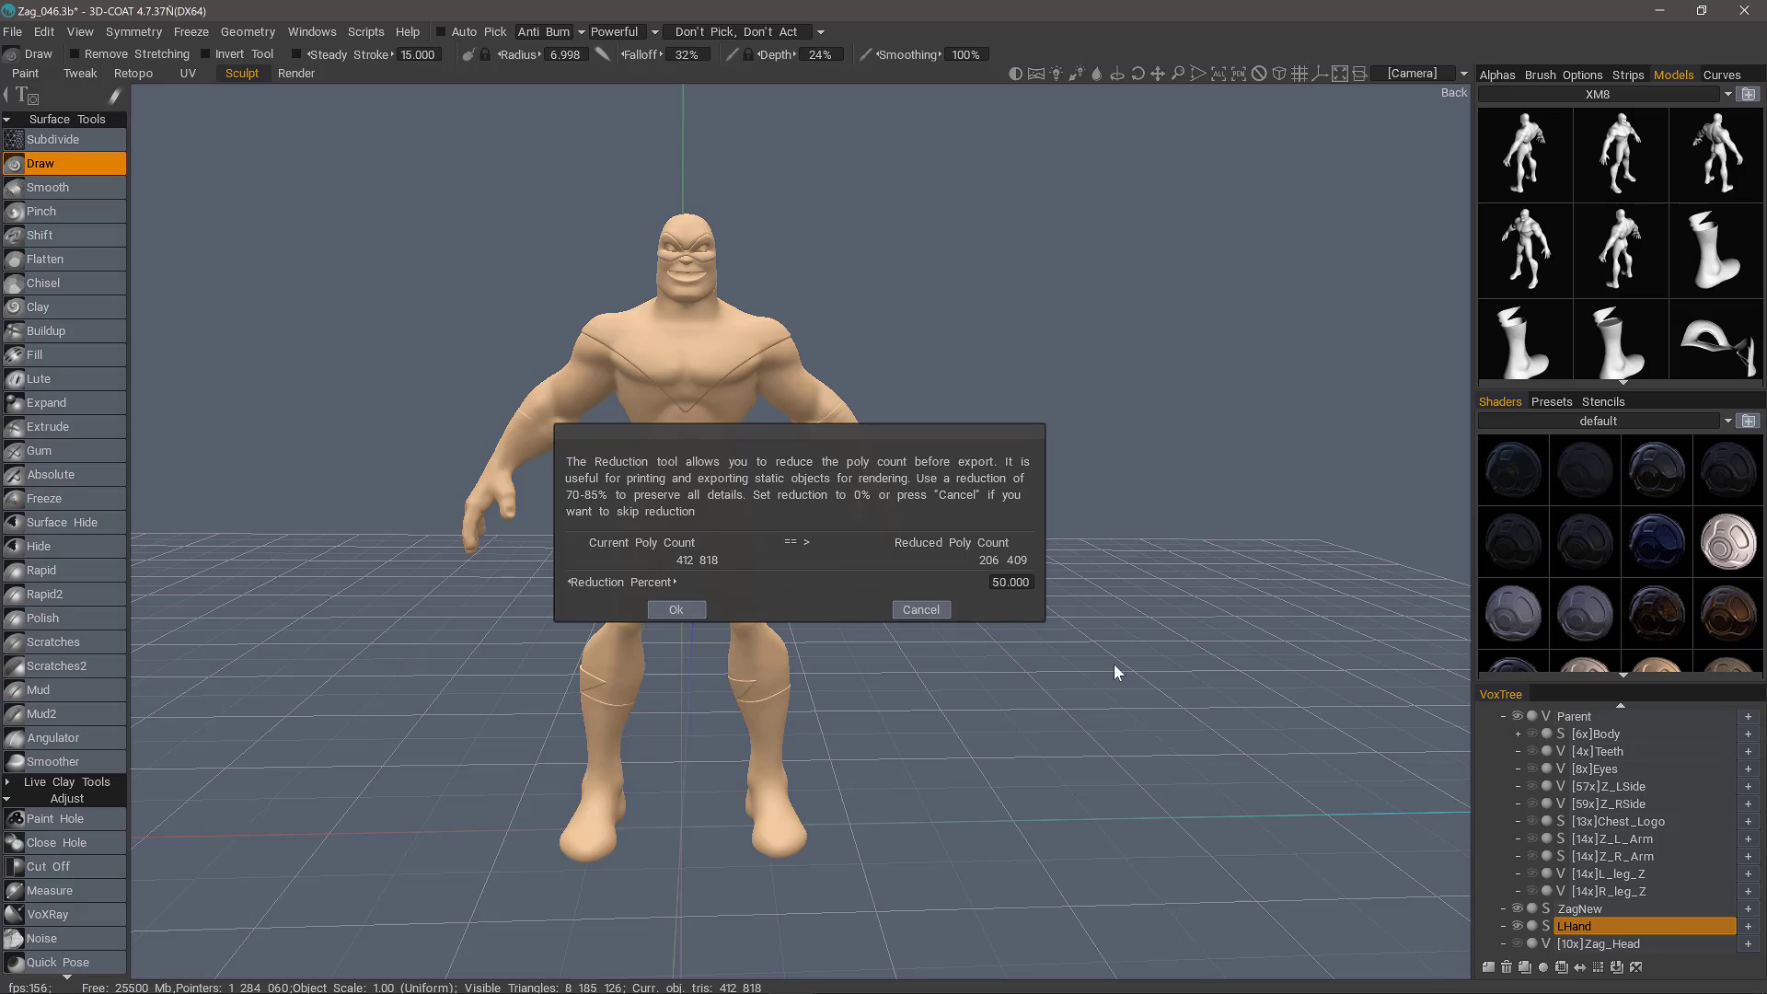
pyautogui.moveTo(777, 571)
pyautogui.mouseDown()
pyautogui.moveTo(825, 579)
pyautogui.moveTo(801, 581)
pyautogui.mouseUp()
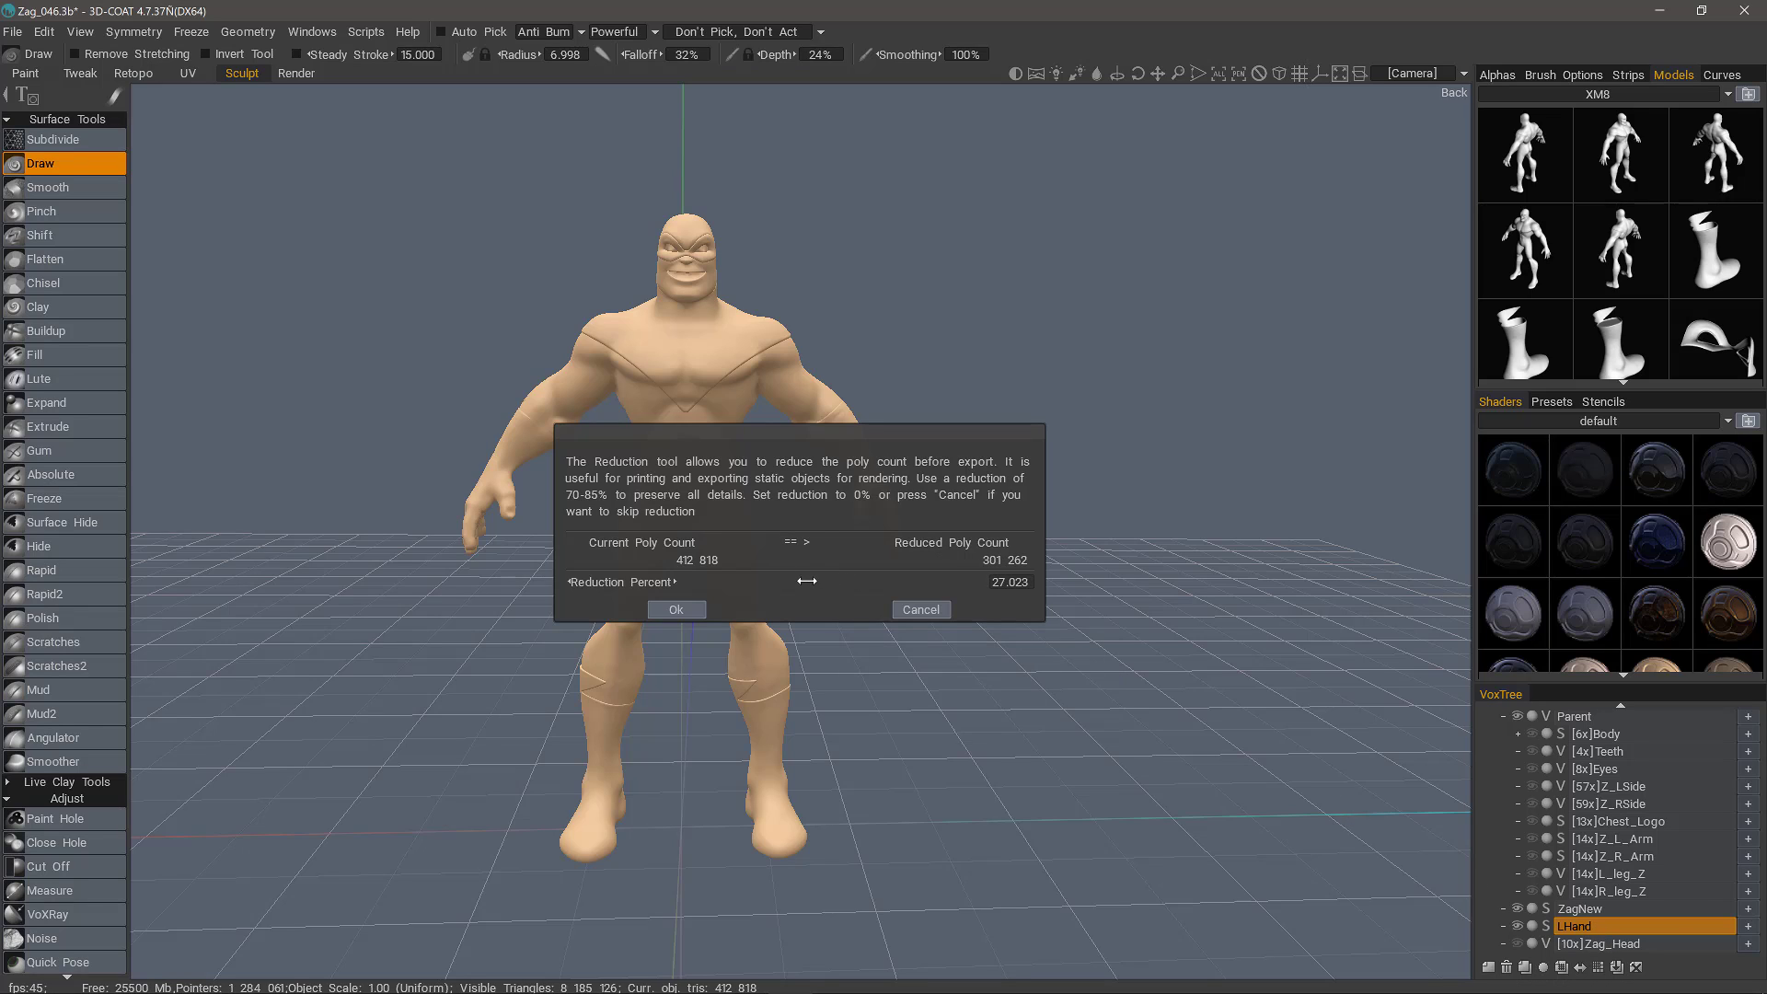
pyautogui.click(681, 609)
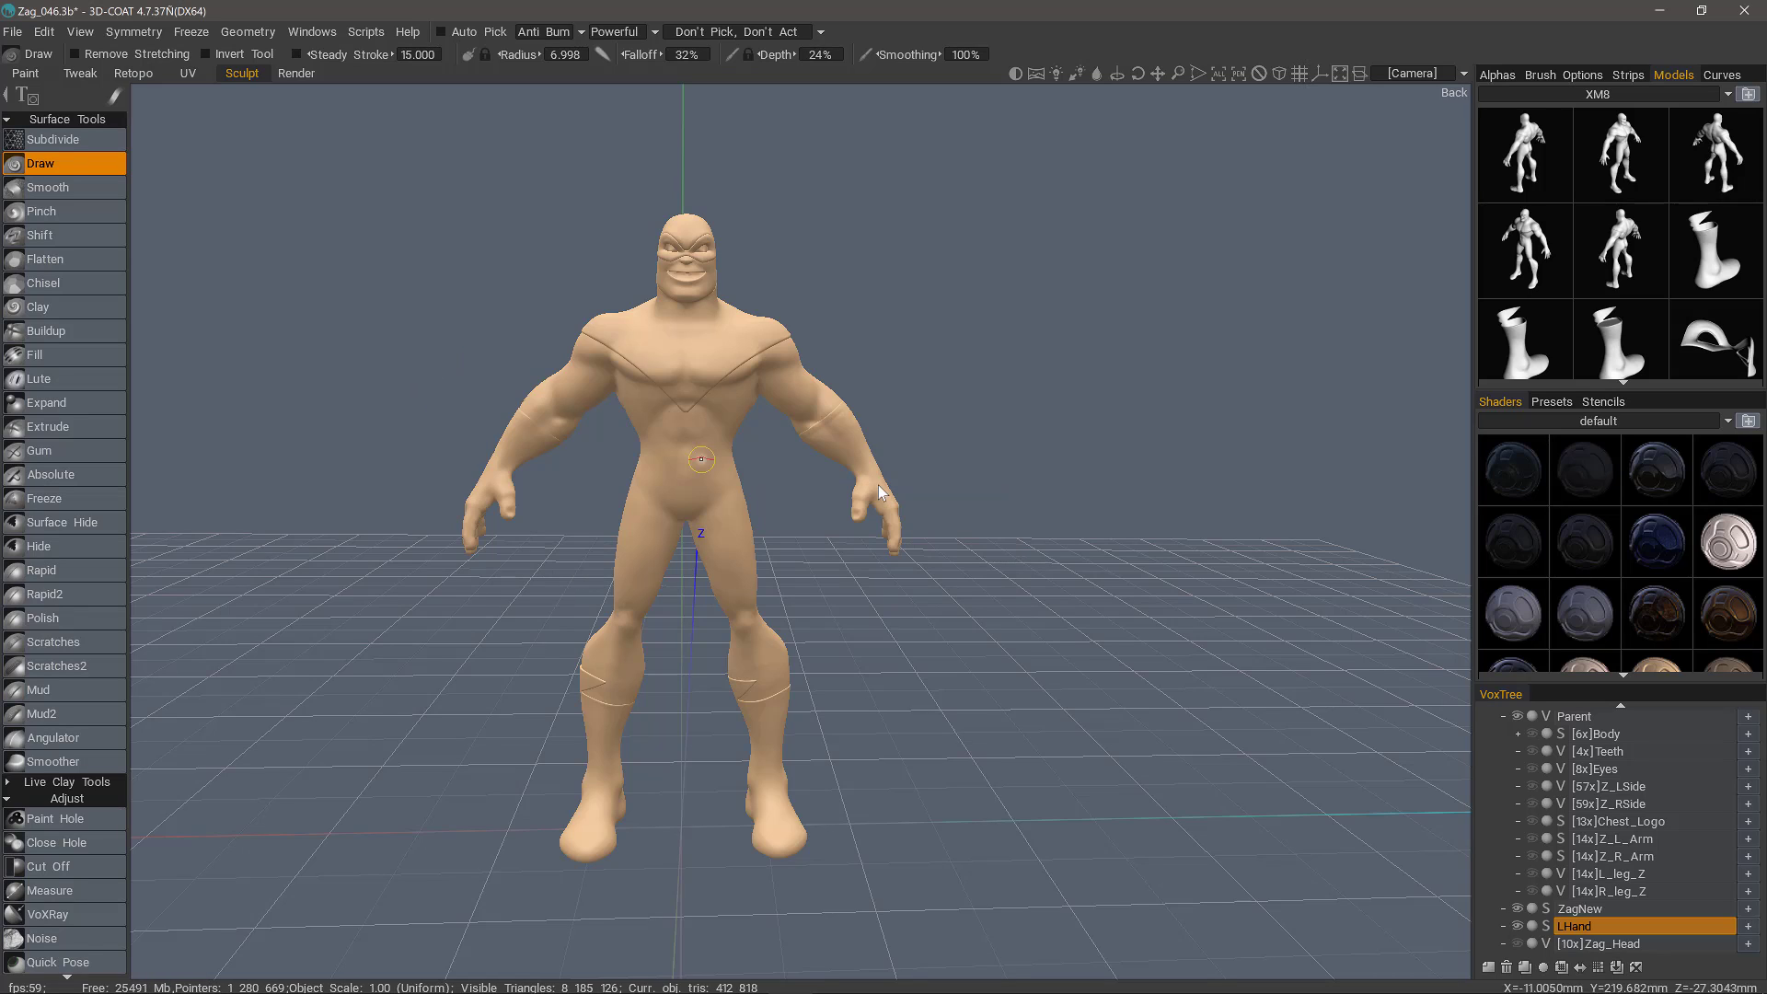
pyautogui.scroll(-5, 1596, 230)
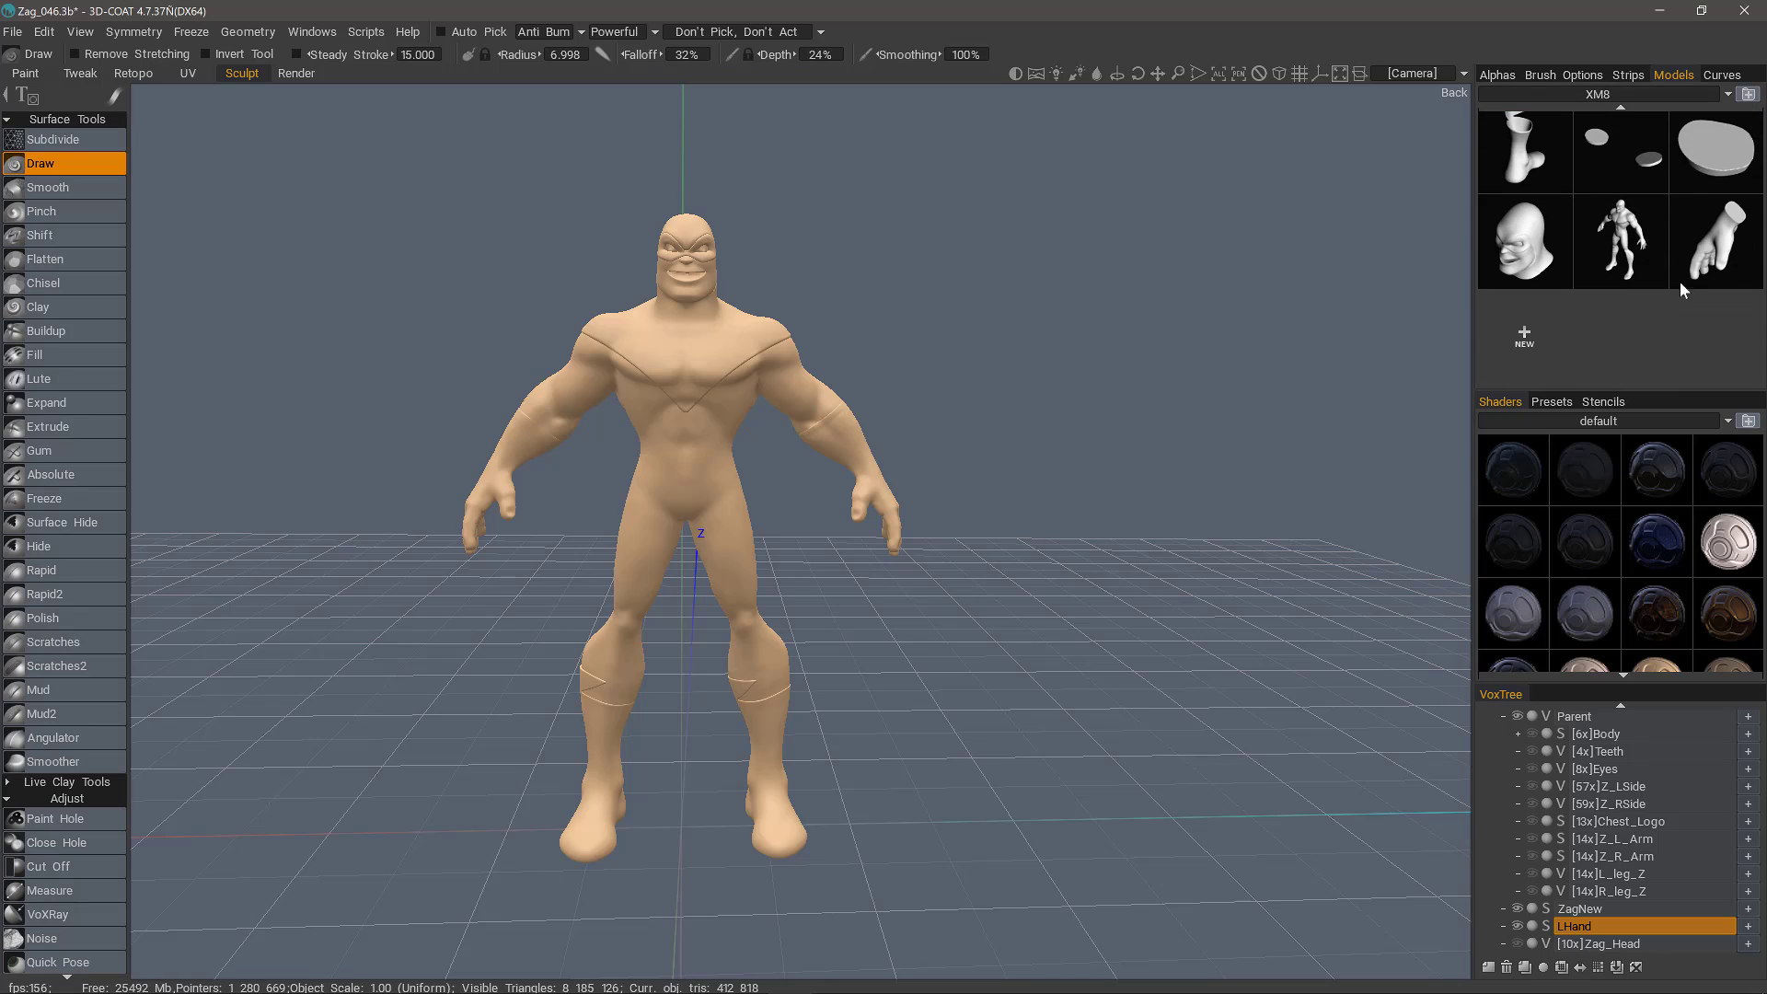
pyautogui.moveTo(1717, 264)
# Step: Hide LHand and ZagNew, then show Zag_Head and orbit around it
pyautogui.click(1517, 925)
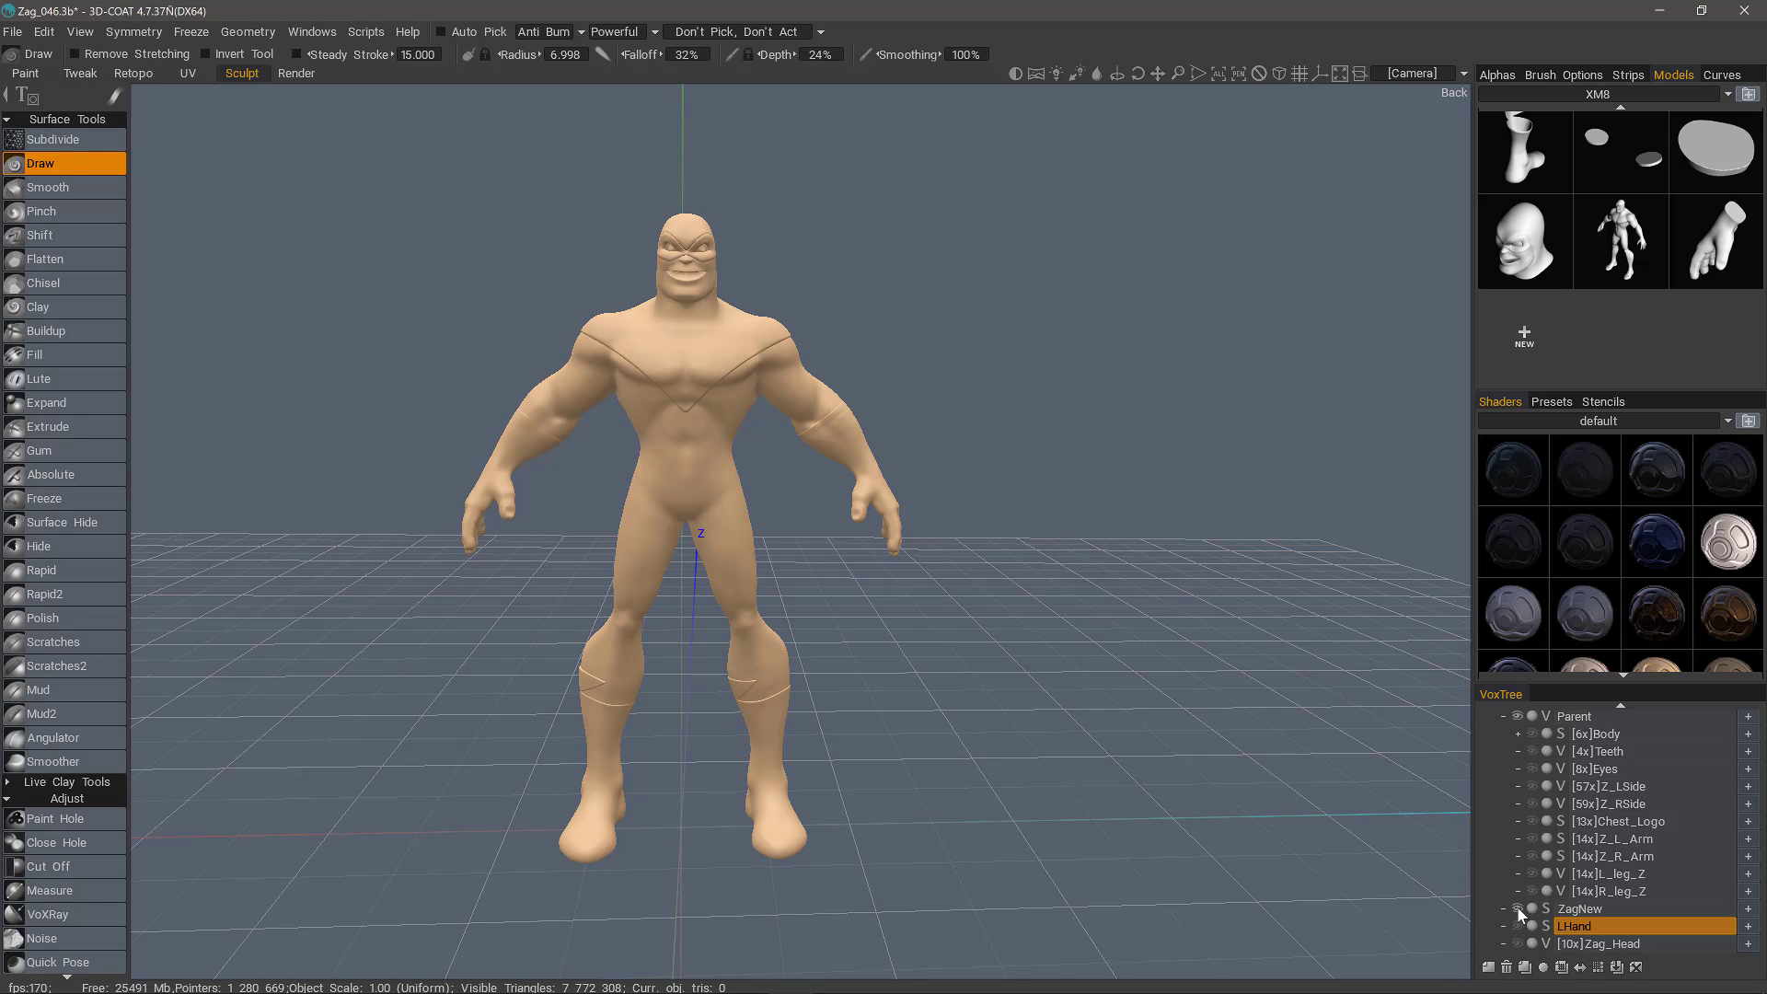
pyautogui.click(1516, 908)
pyautogui.click(1516, 943)
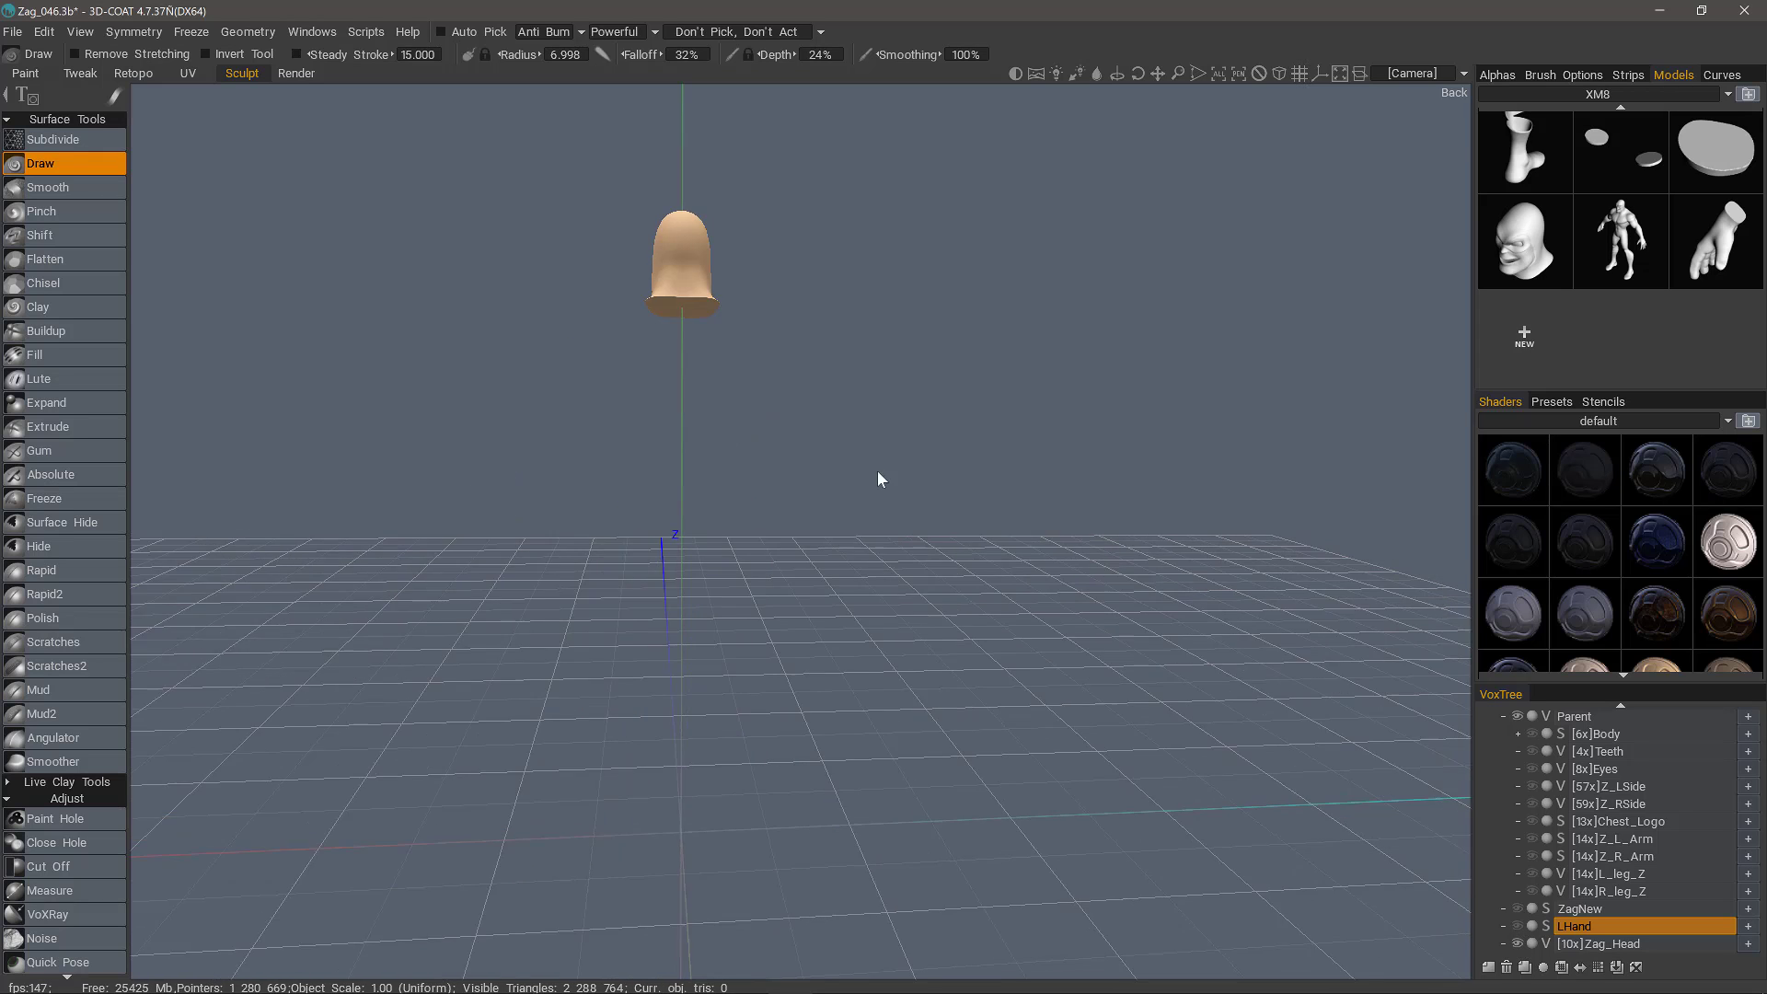
pyautogui.moveTo(878, 478); pyautogui.dragTo(1012, 396)
# Step: Hide Zag_Head and add a new empty layer in surface mode
pyautogui.click(1517, 944)
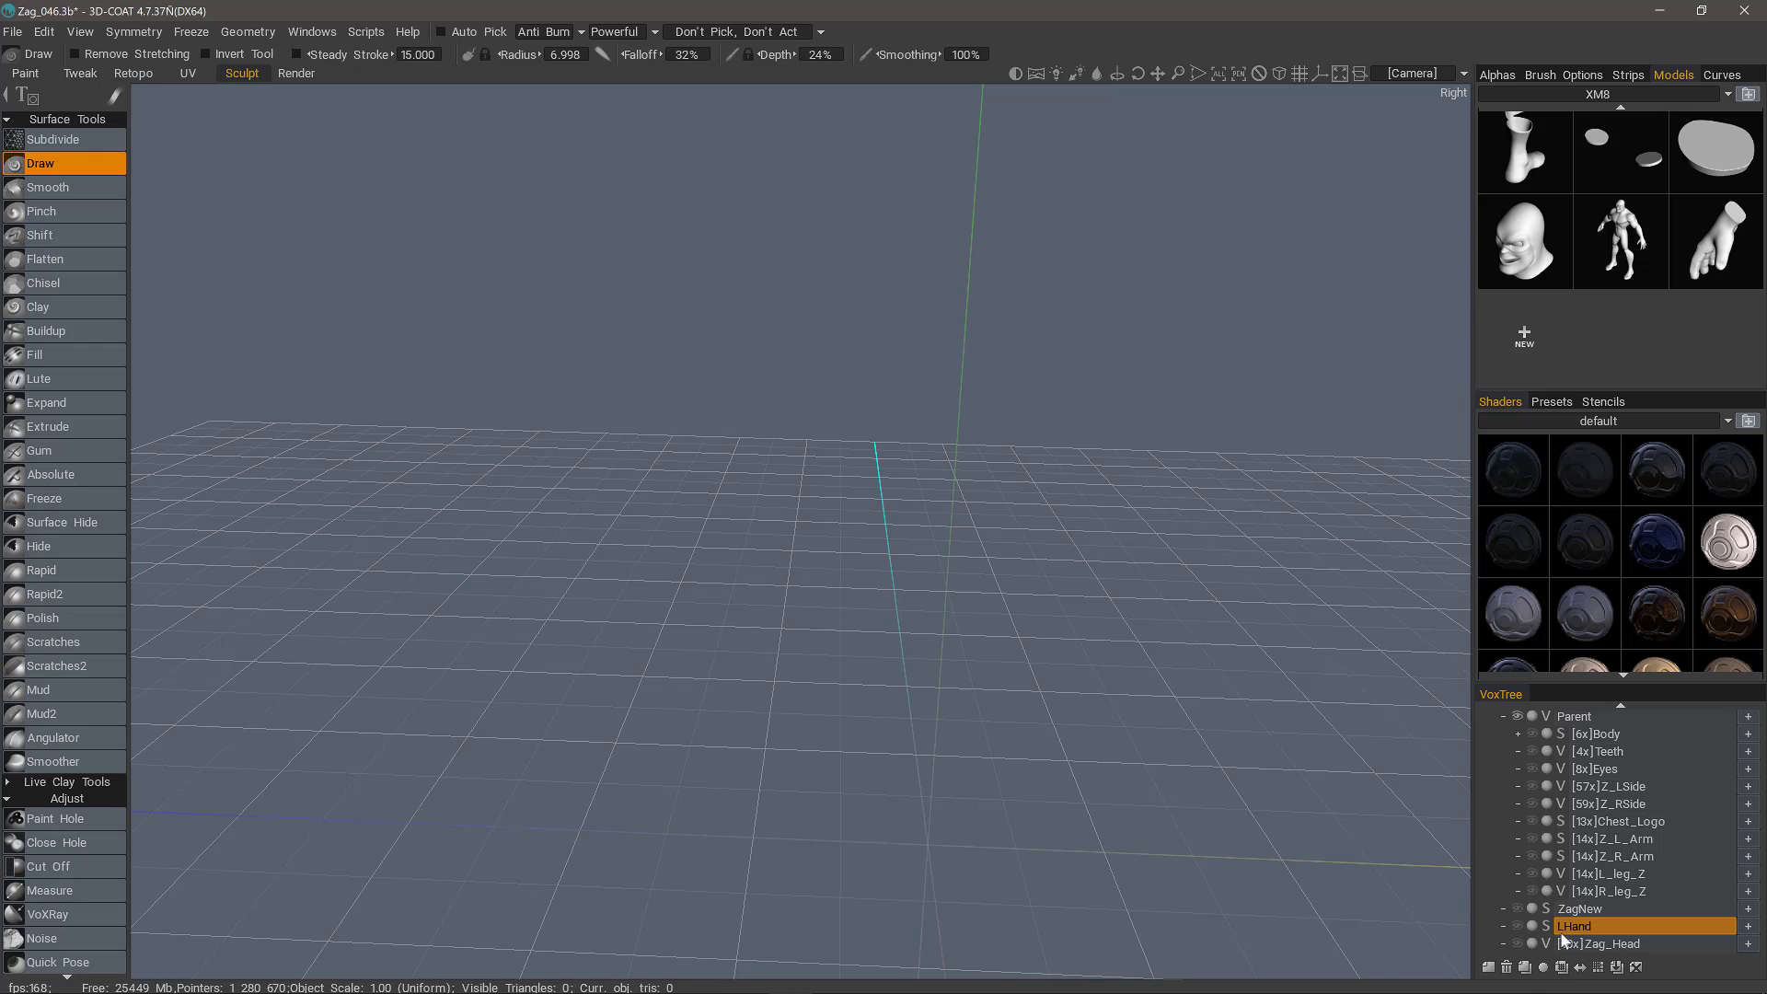
pyautogui.click(1491, 967)
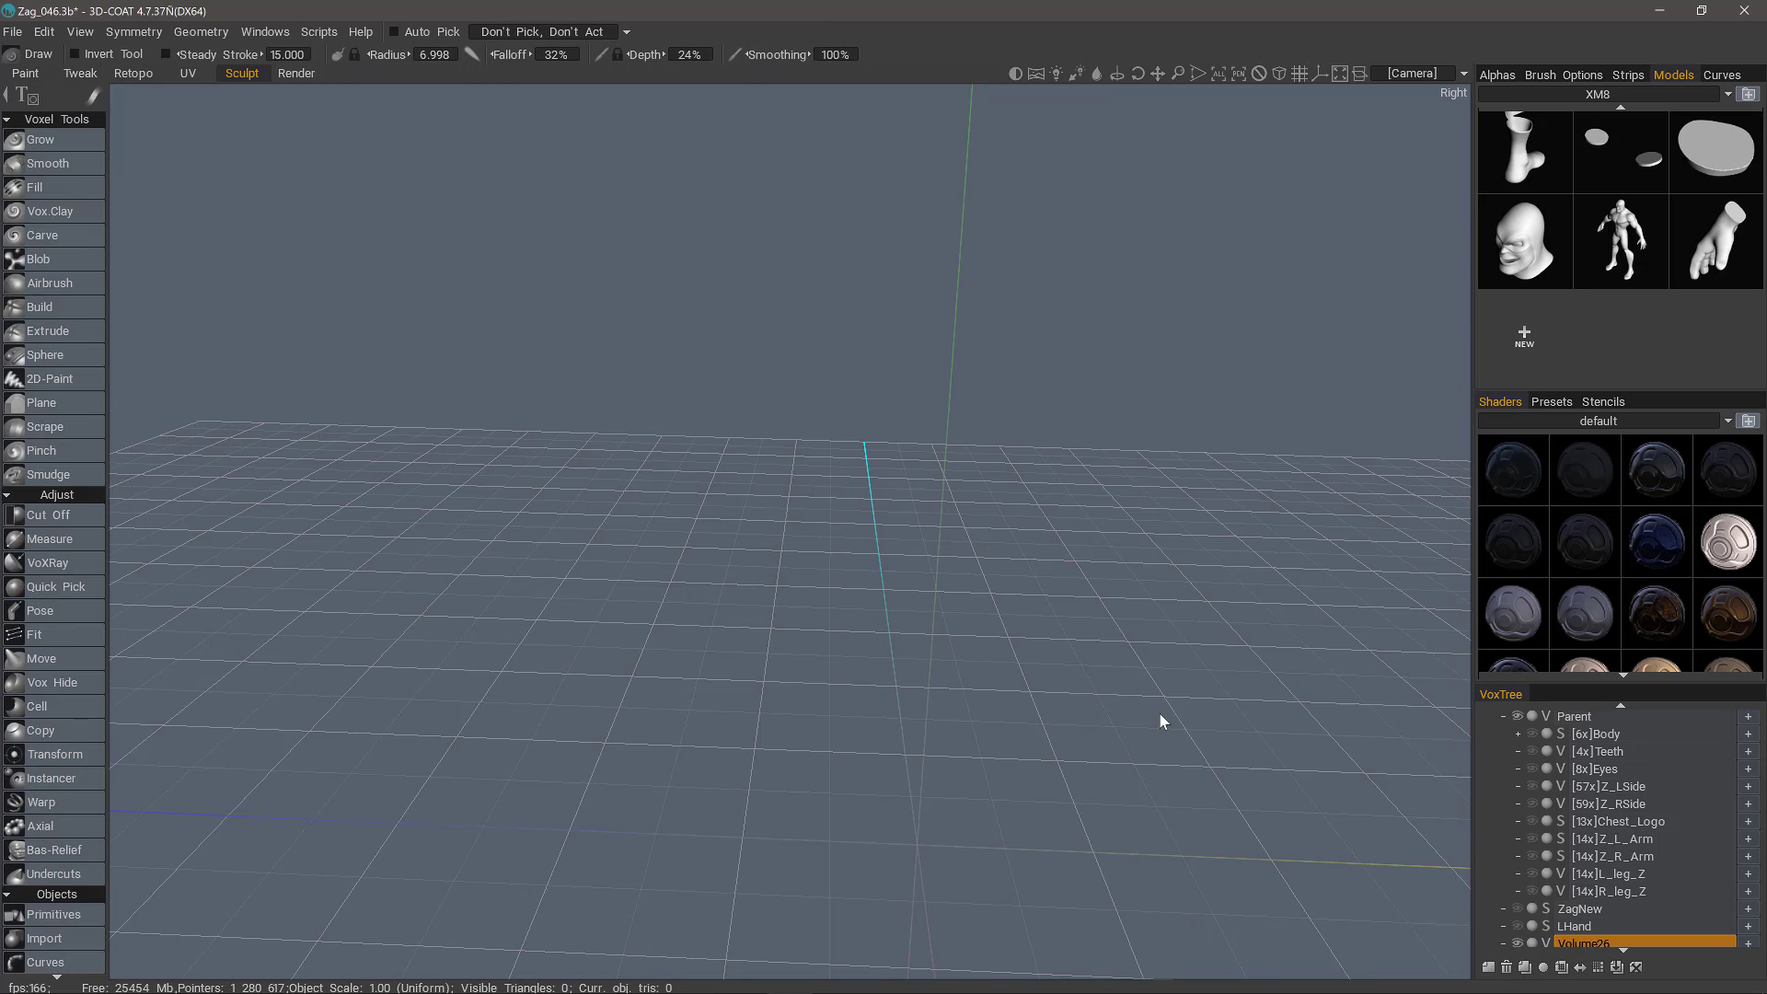
pyautogui.click(1547, 942)
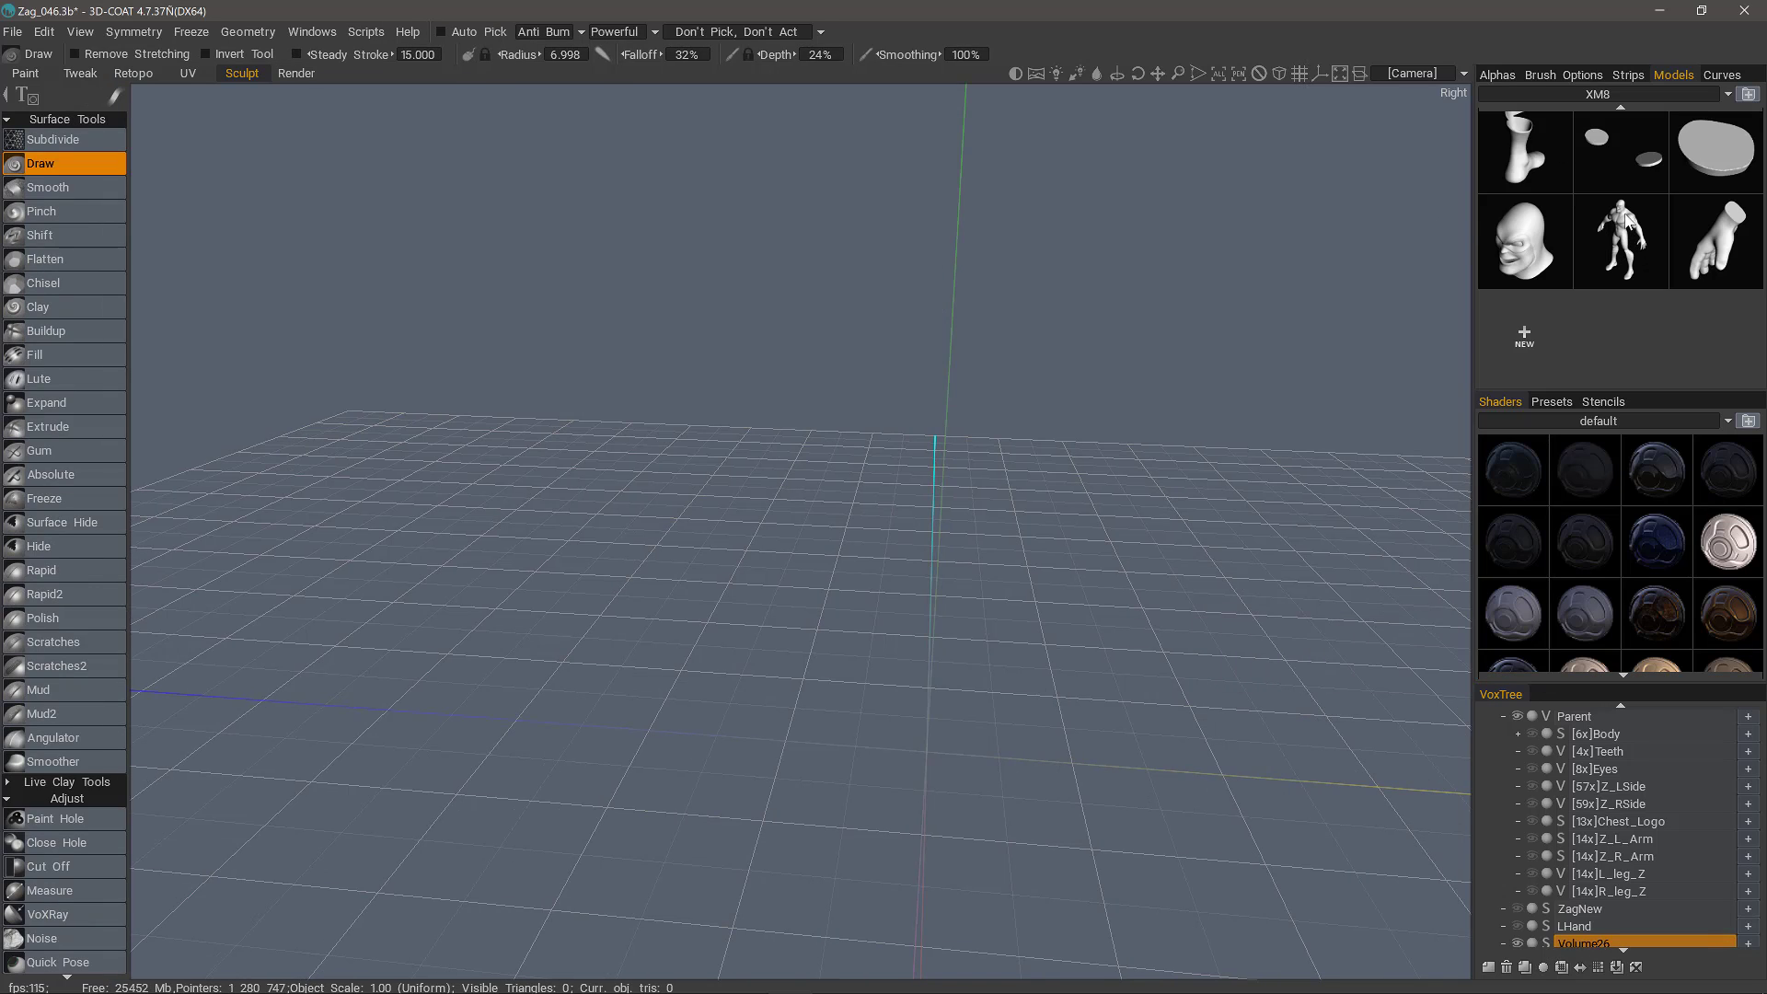
# Step: Load the stored 3,886,154-polygon Zag body from the Models palette at the origin and orbit to inspect it
pyautogui.click(1605, 273)
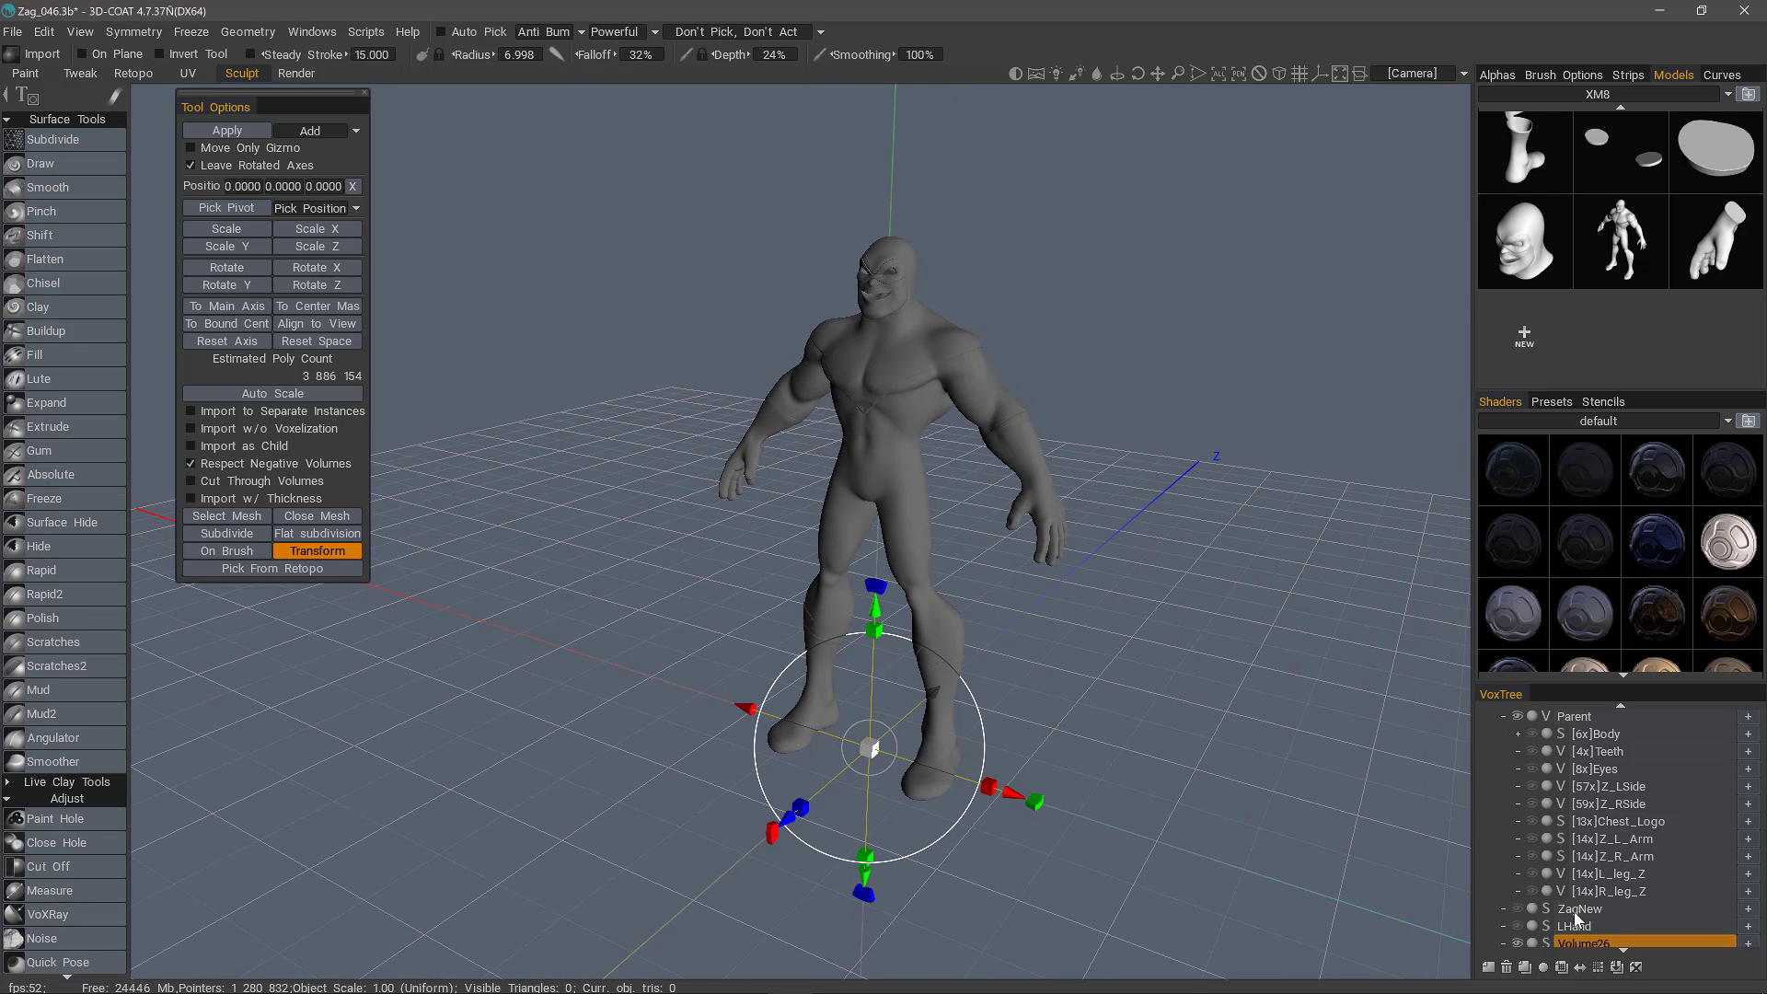
pyautogui.scroll(-1, 1574, 917)
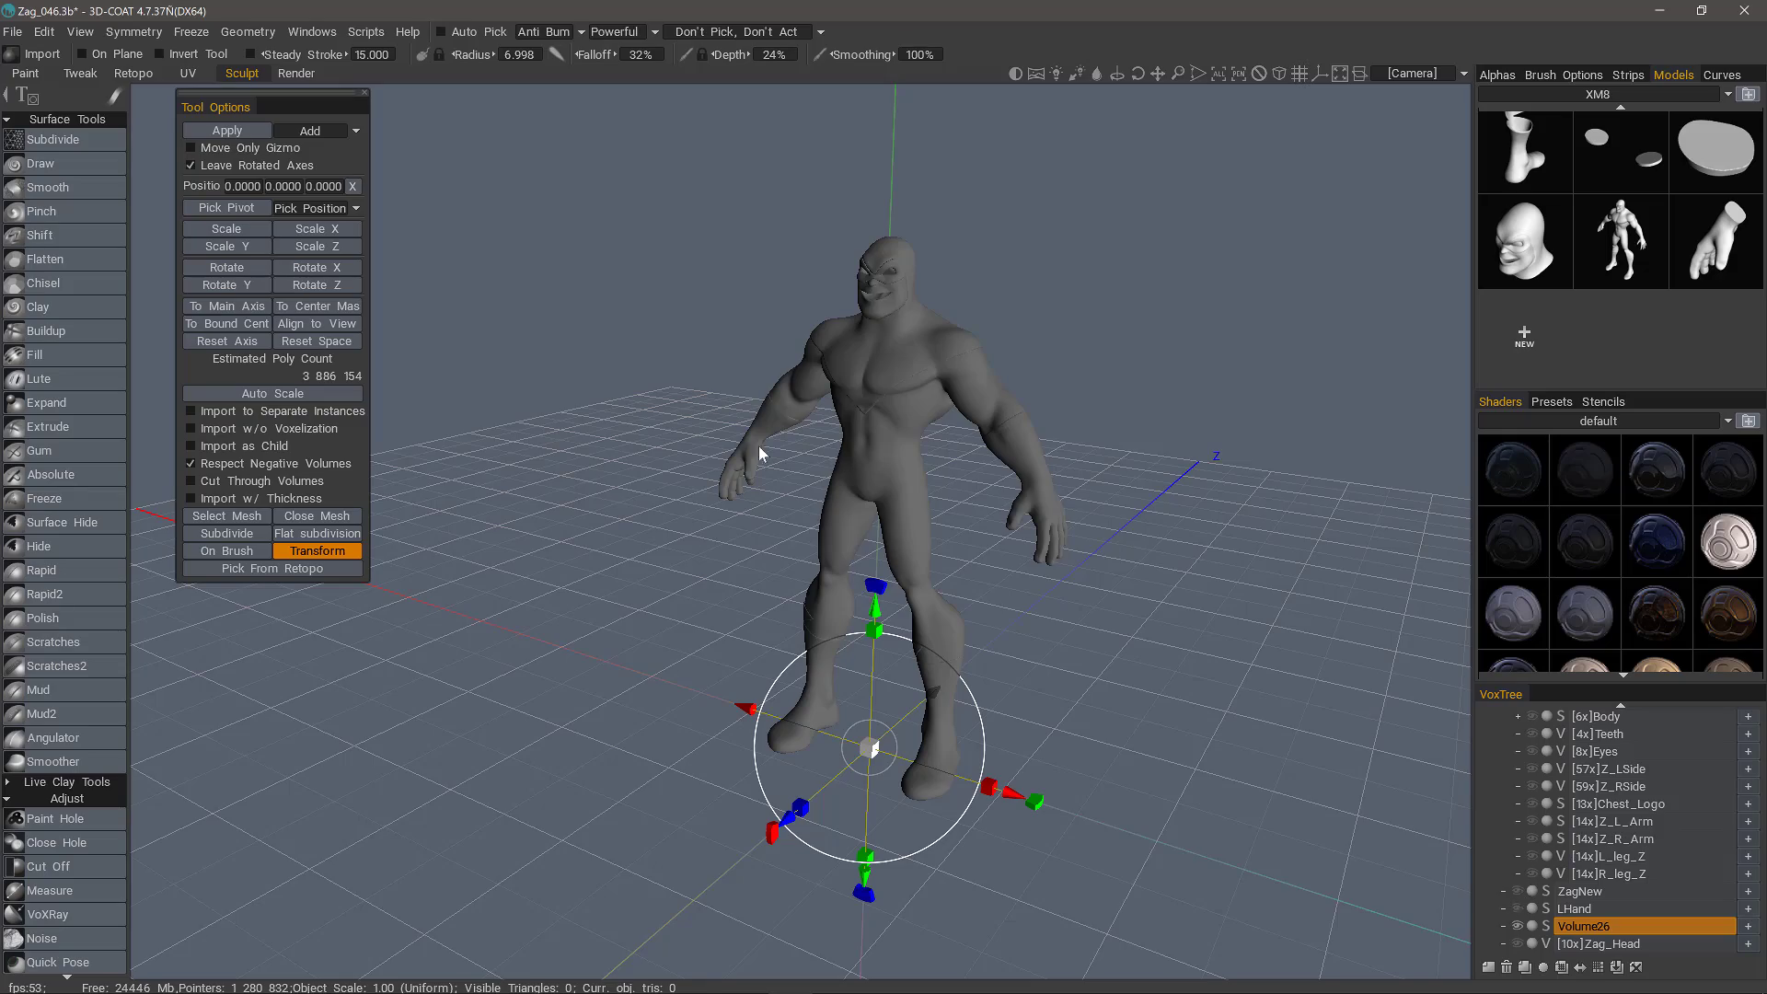
pyautogui.click(1555, 890)
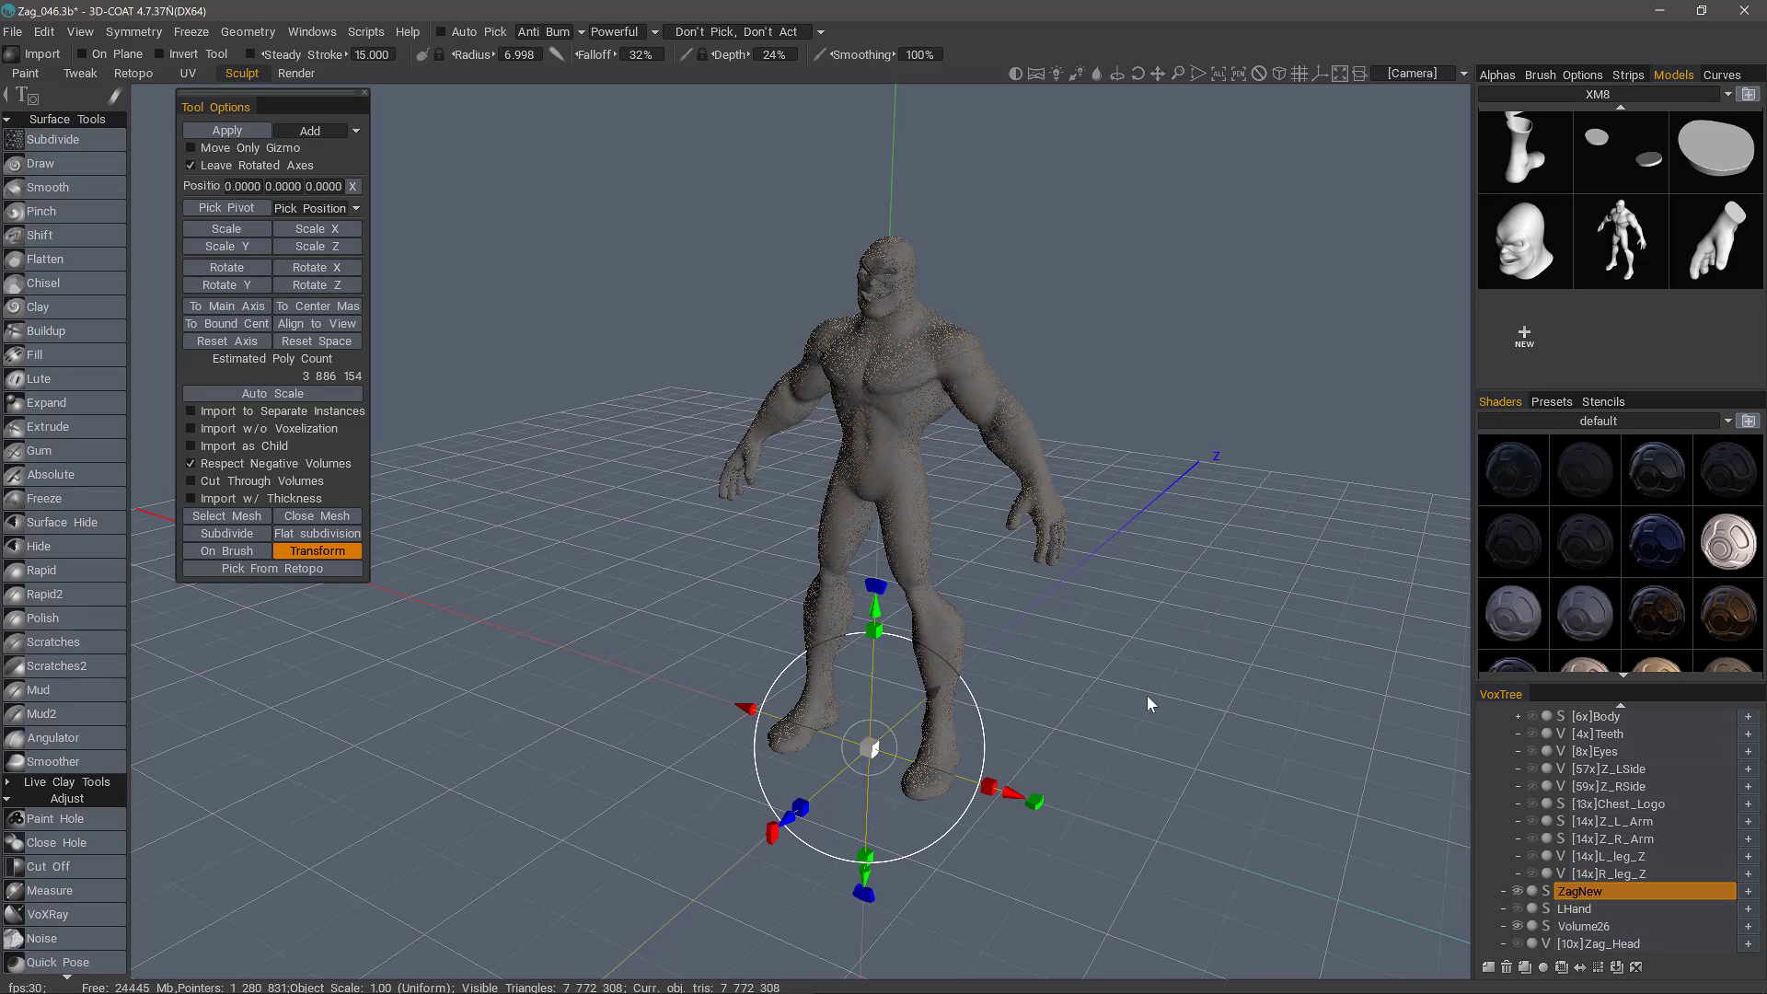
pyautogui.moveTo(1147, 703); pyautogui.dragTo(622, 402)
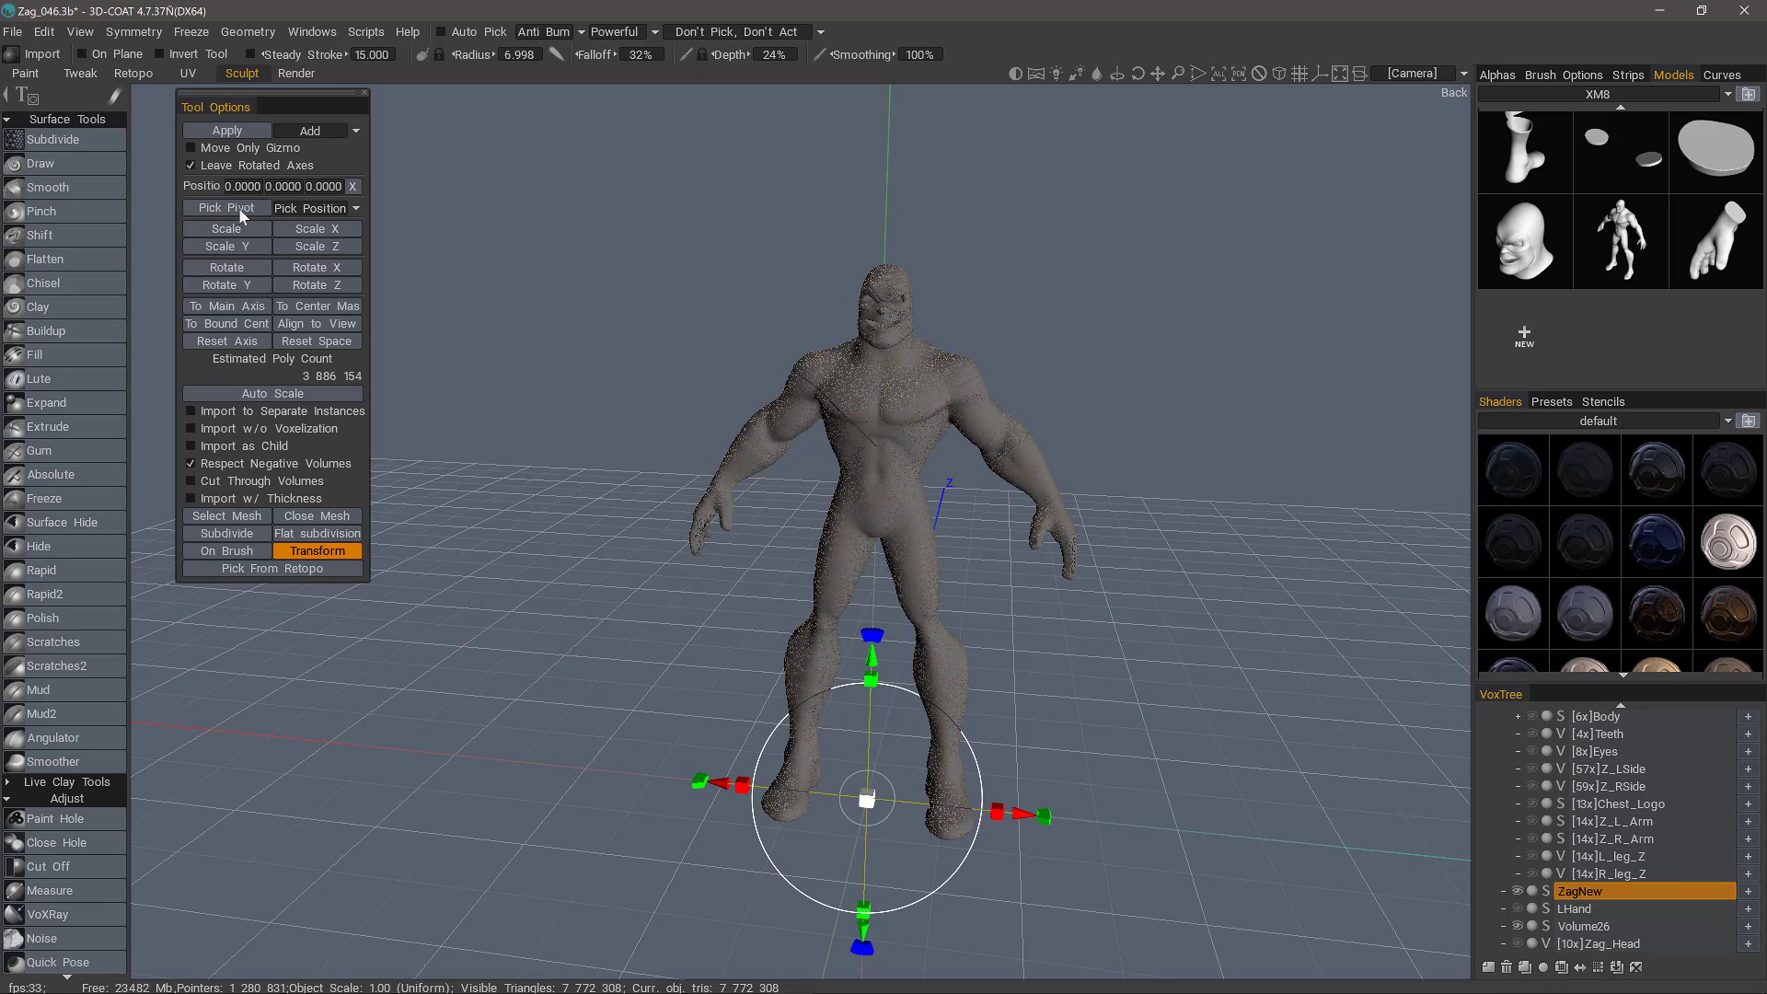
# Step: Apply the imported Zag body to the Volume26 layer and return to the Draw tools
pyautogui.click(1587, 926)
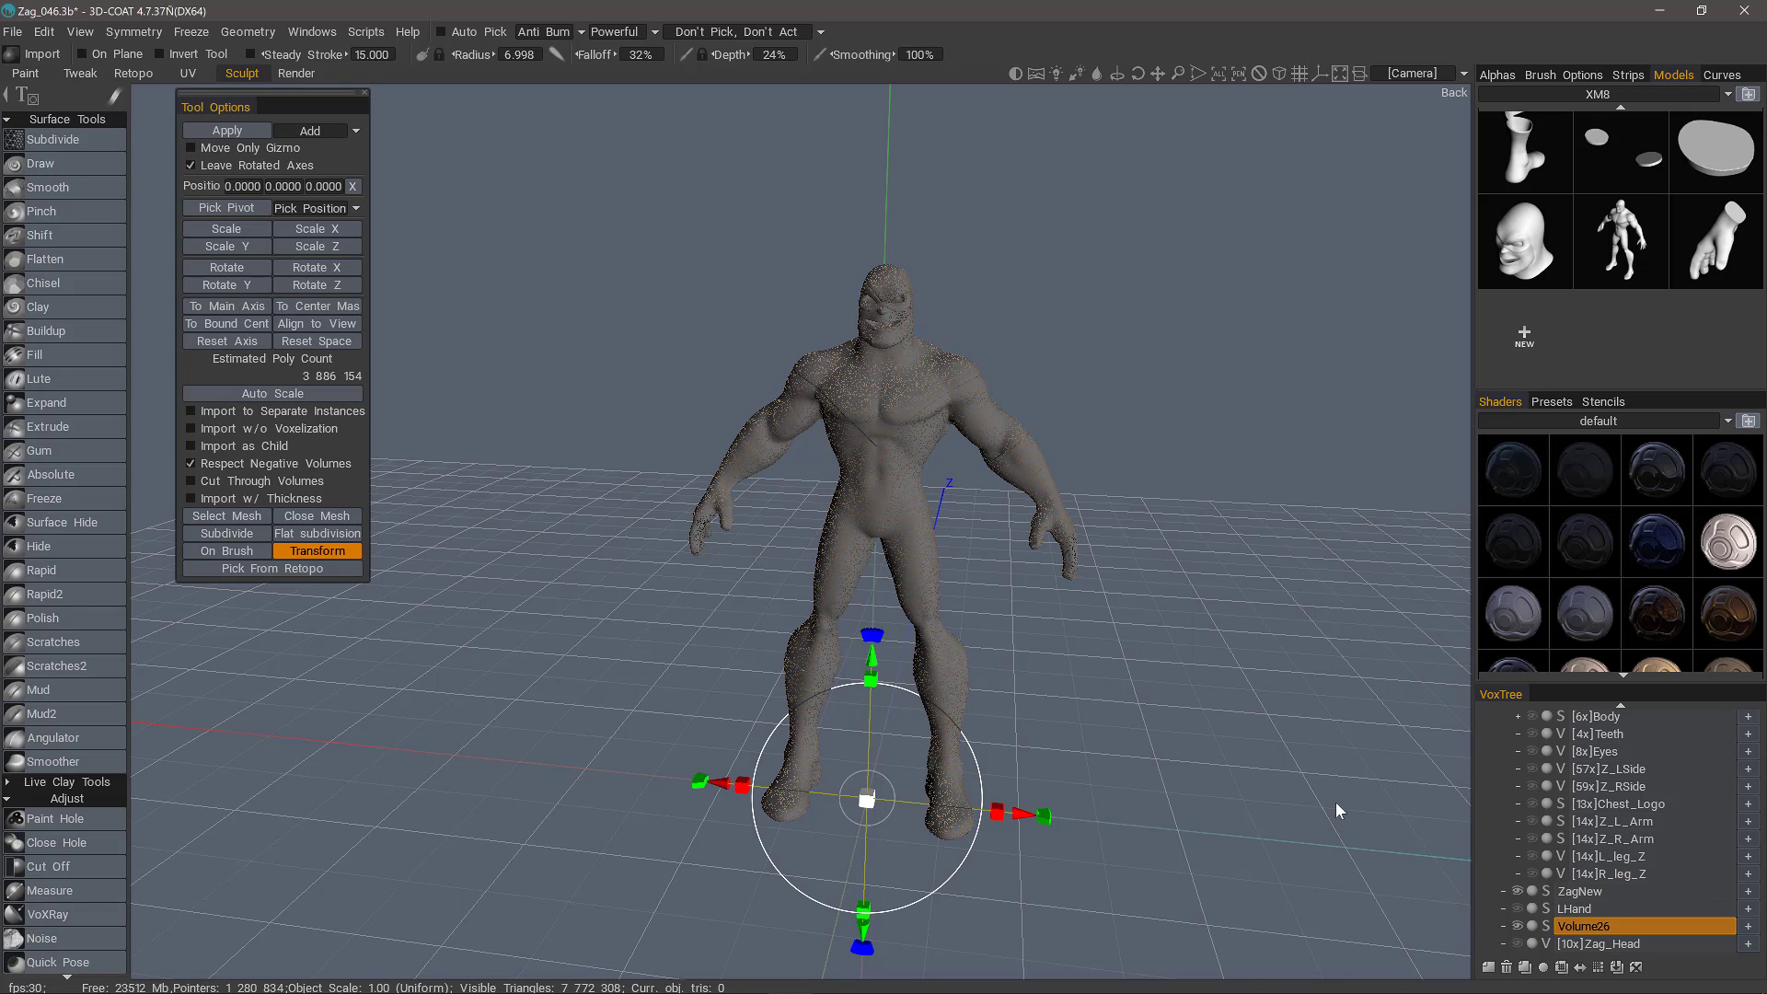
pyautogui.press('Return')
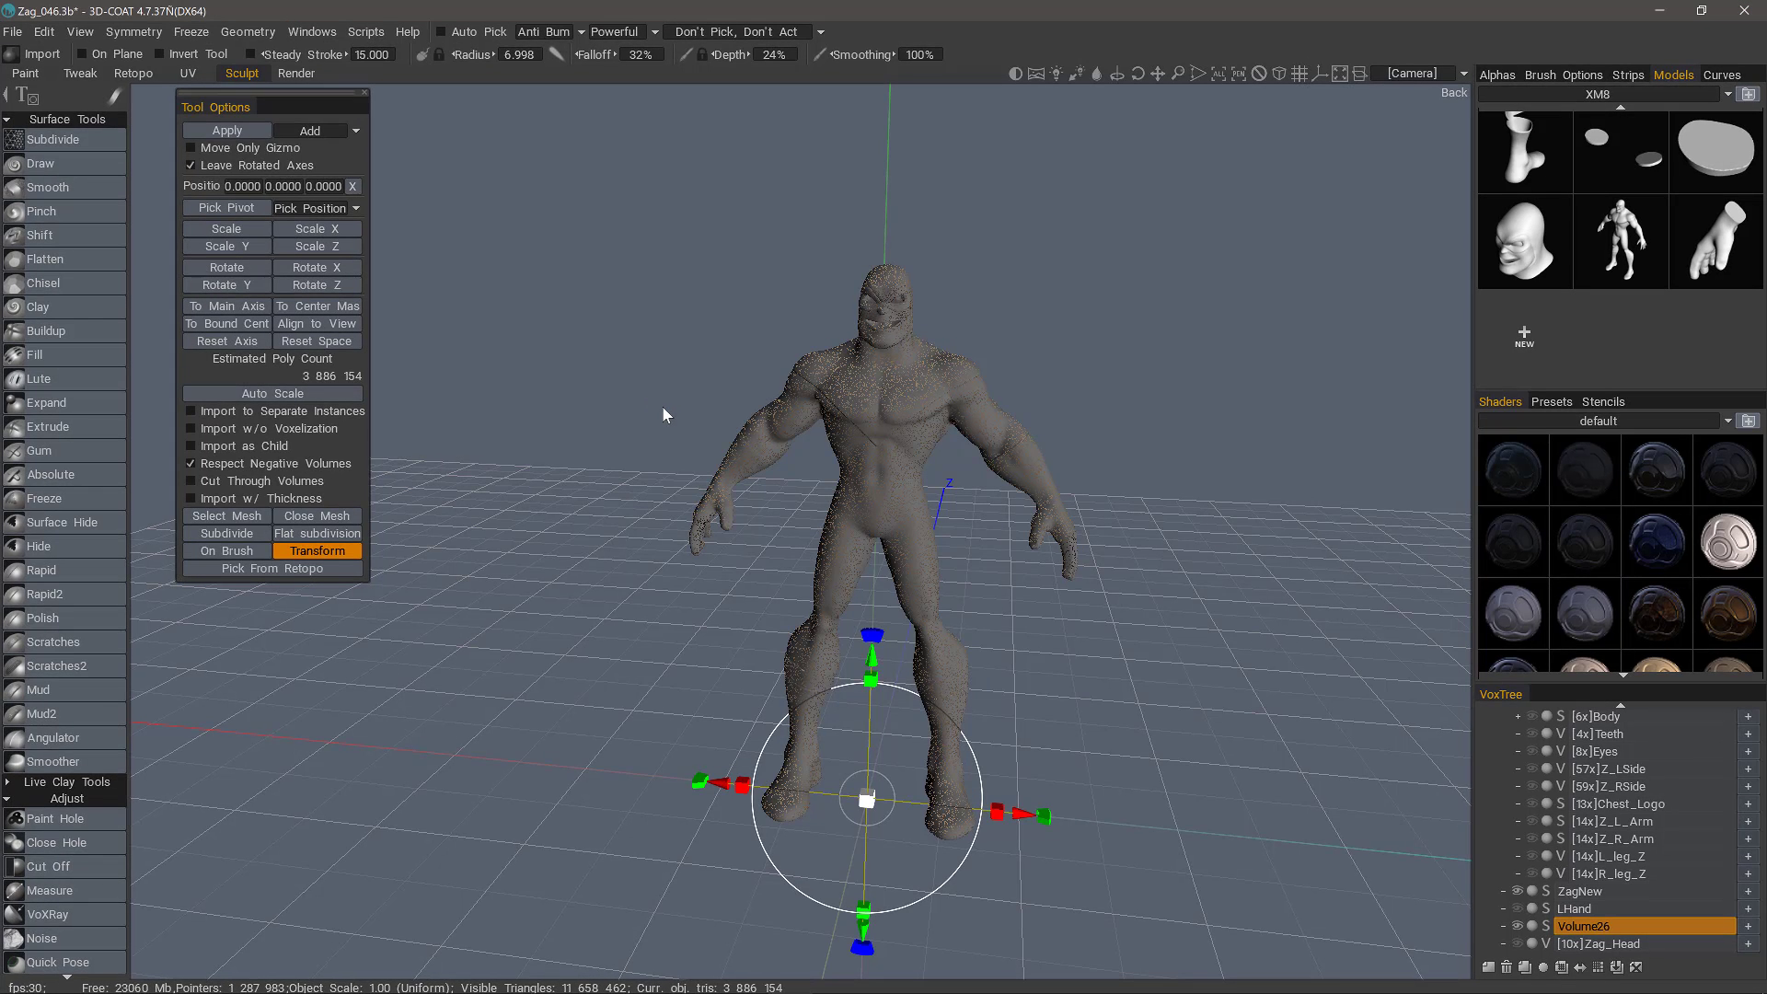
pyautogui.click(84, 163)
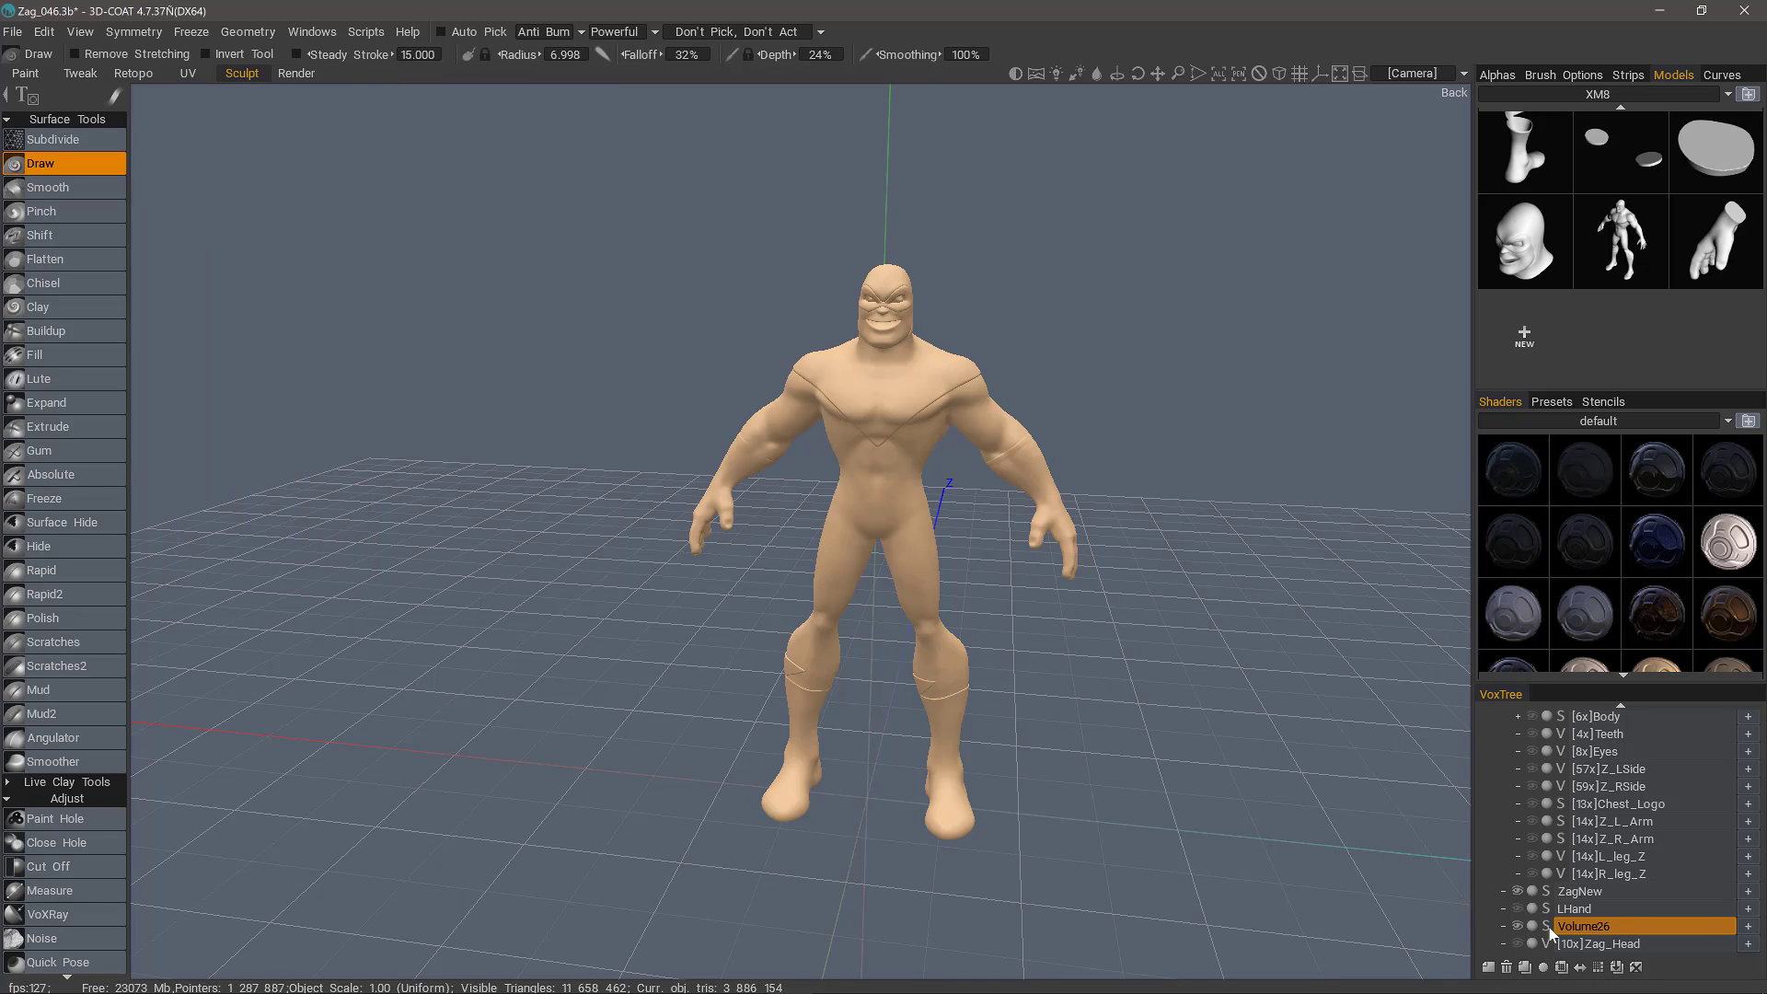
# Step: Make both the ZagNew and Volume26 layers visible
pyautogui.click(1517, 891)
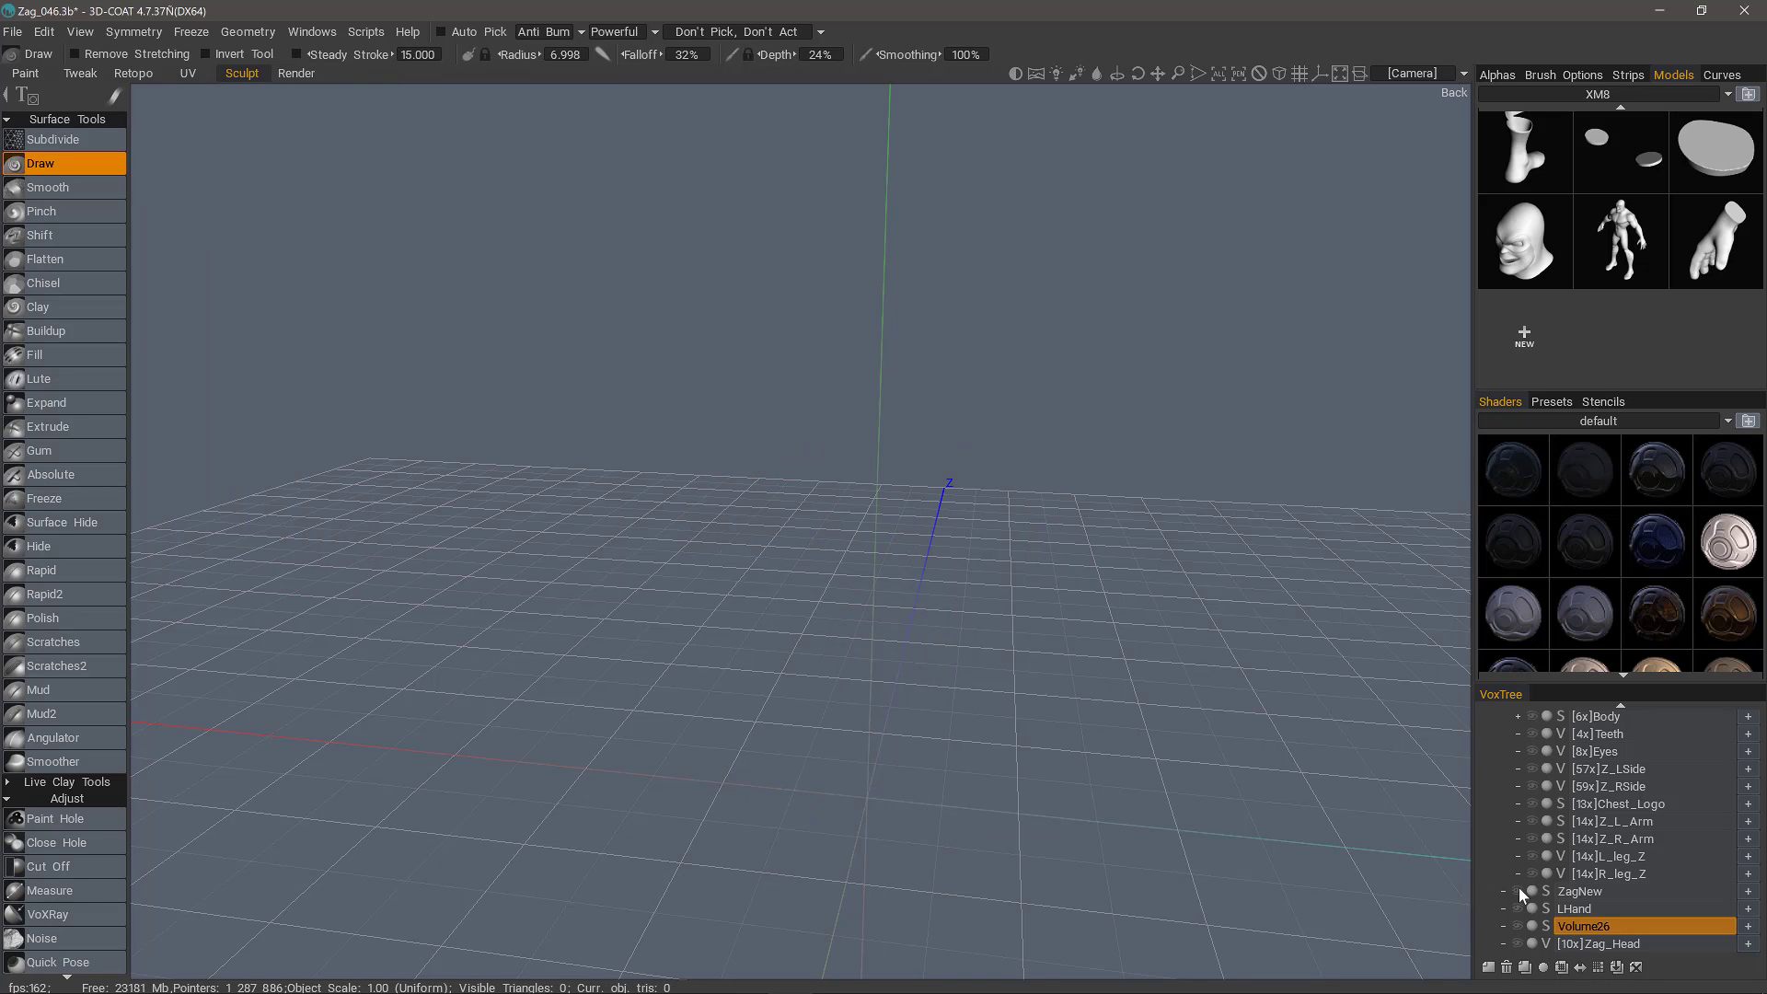
pyautogui.click(1517, 891)
pyautogui.click(1516, 926)
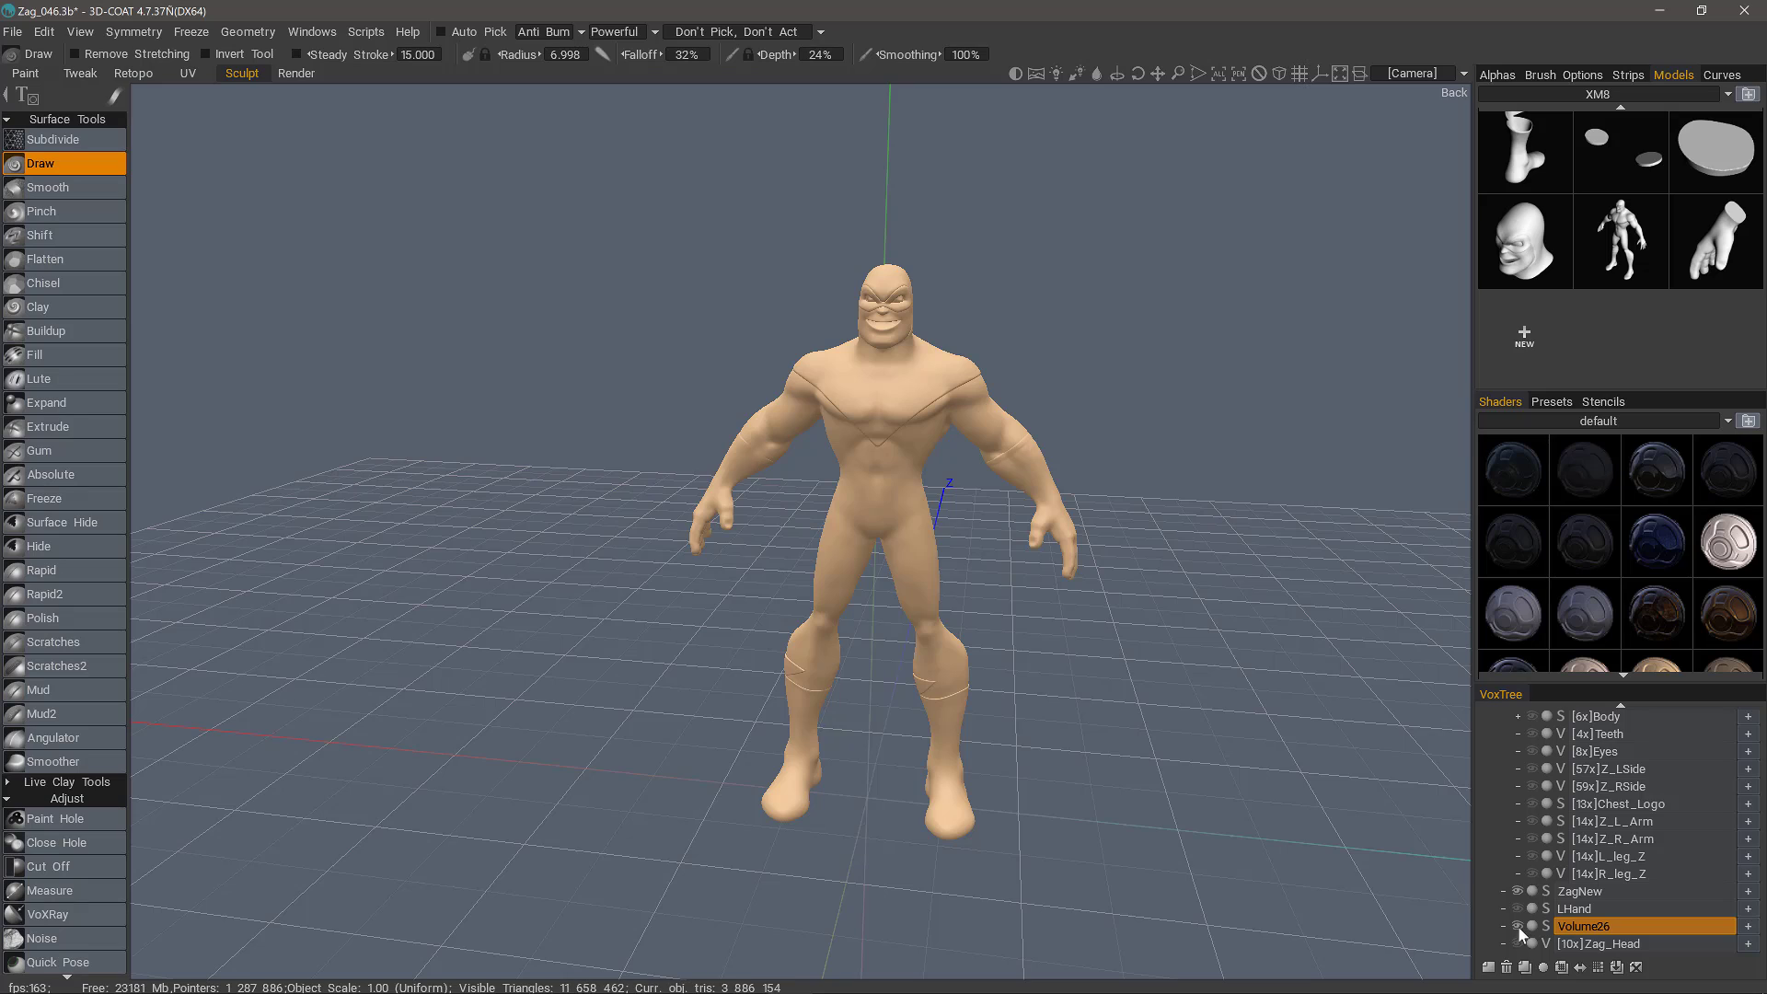
pyautogui.click(1525, 337)
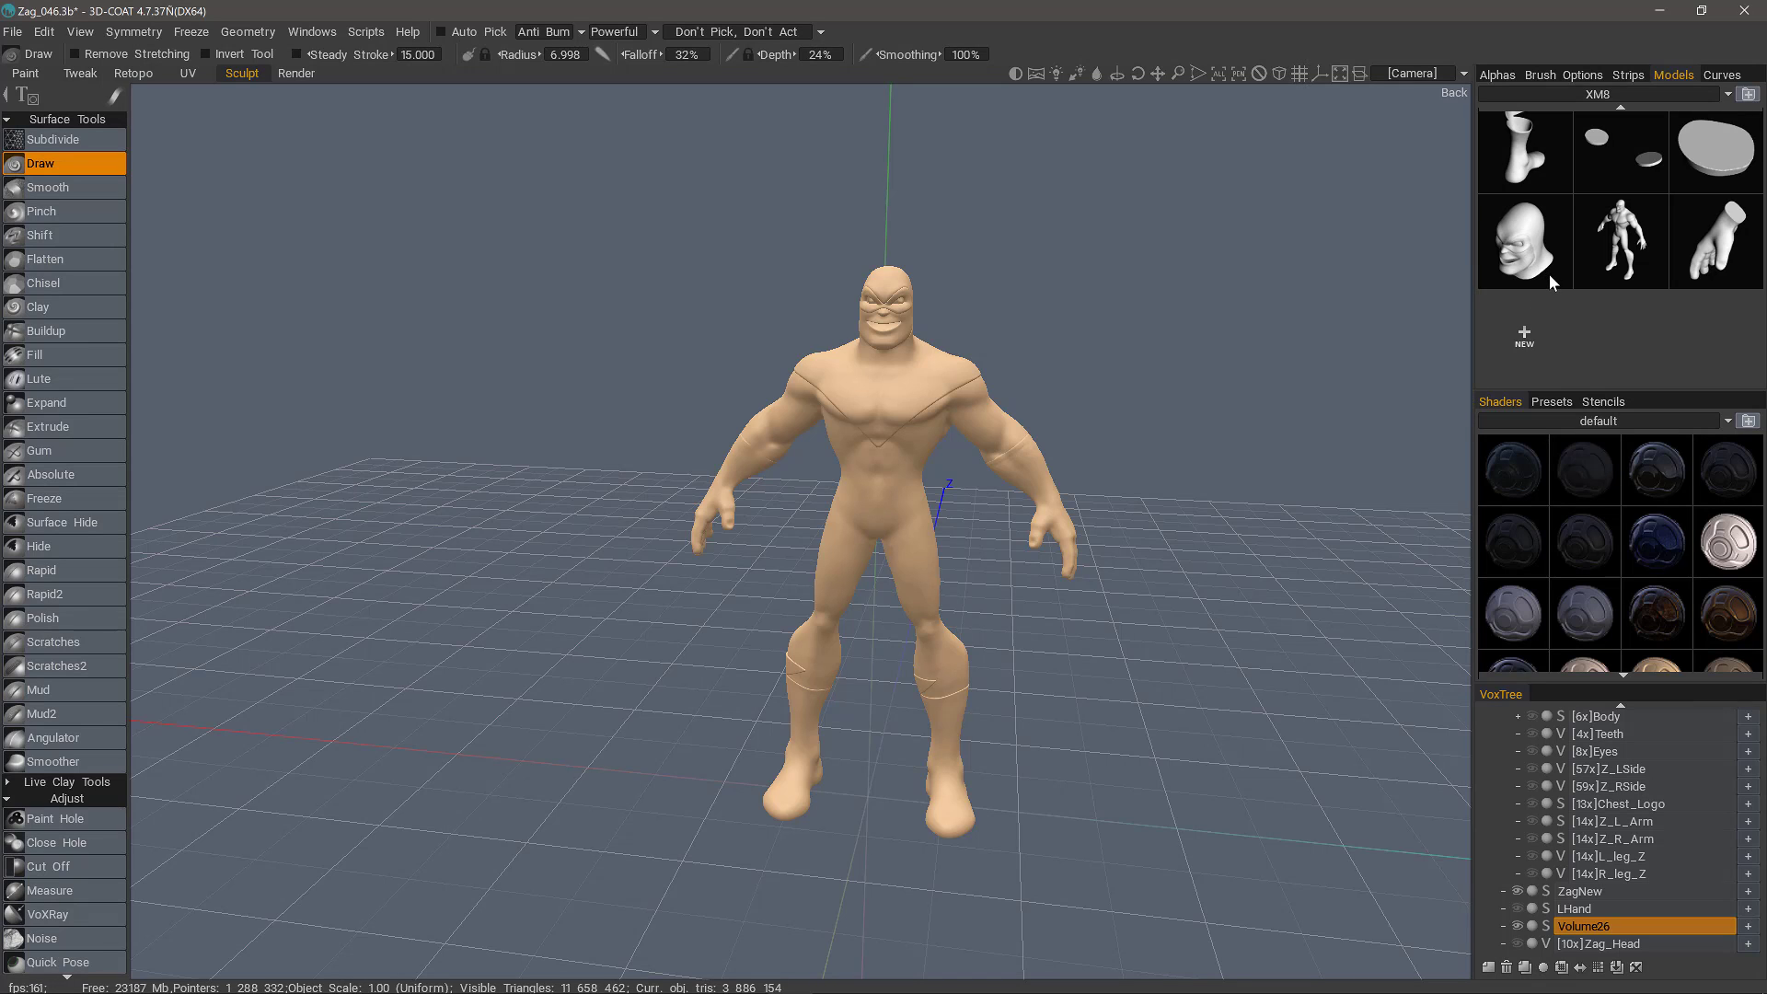
pyautogui.moveTo(1550, 275)
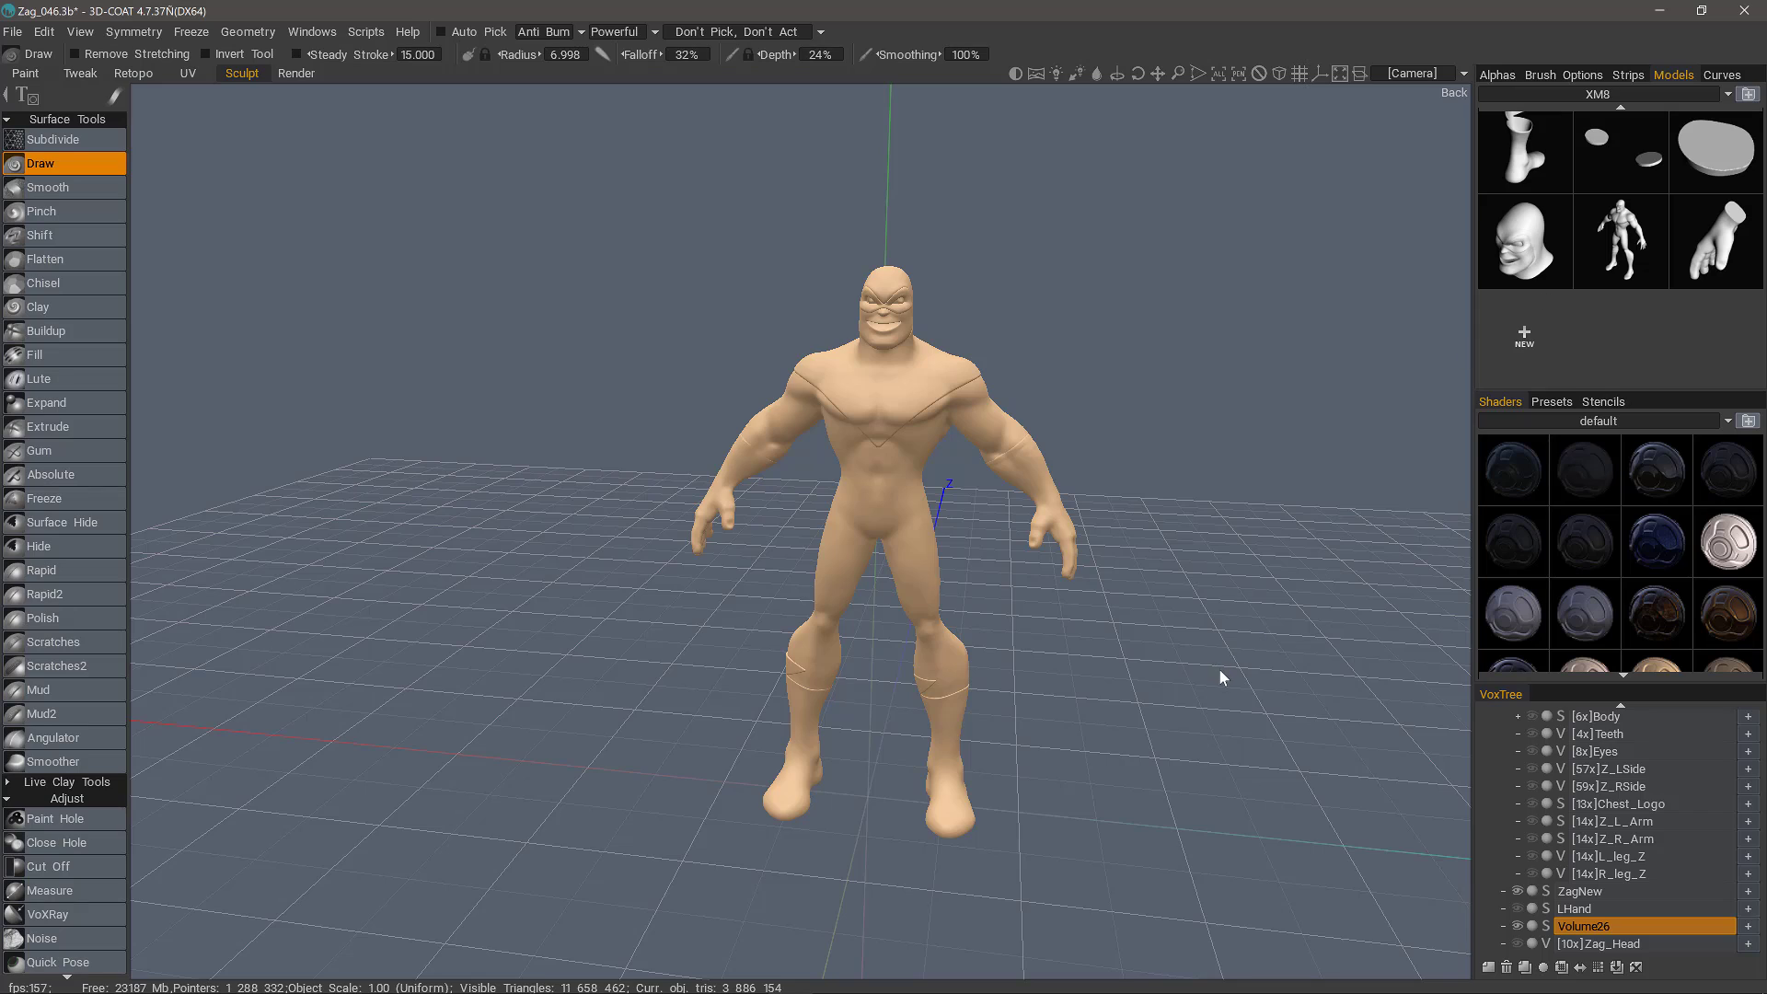